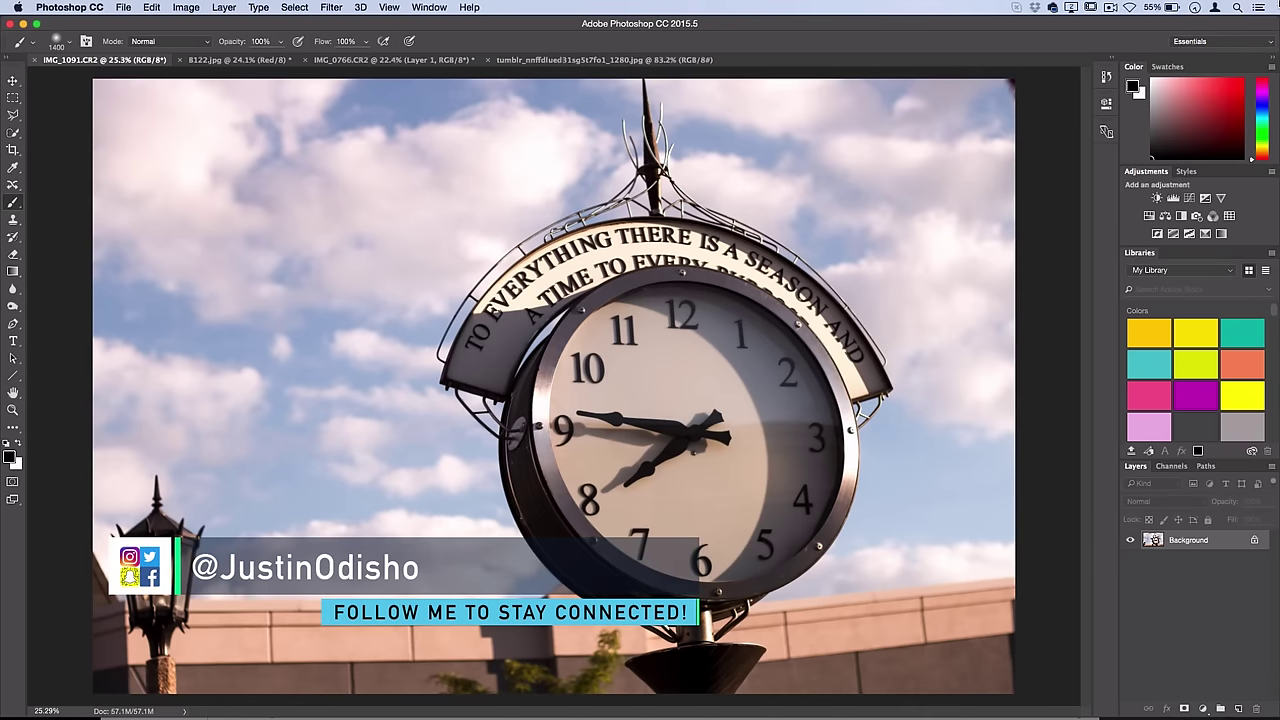
Preview the finished sunset glitch example, then return to IMG_1091.CR2 with the Move tool selected.
{"action": "left_click", "coordinate": [634, 61]}
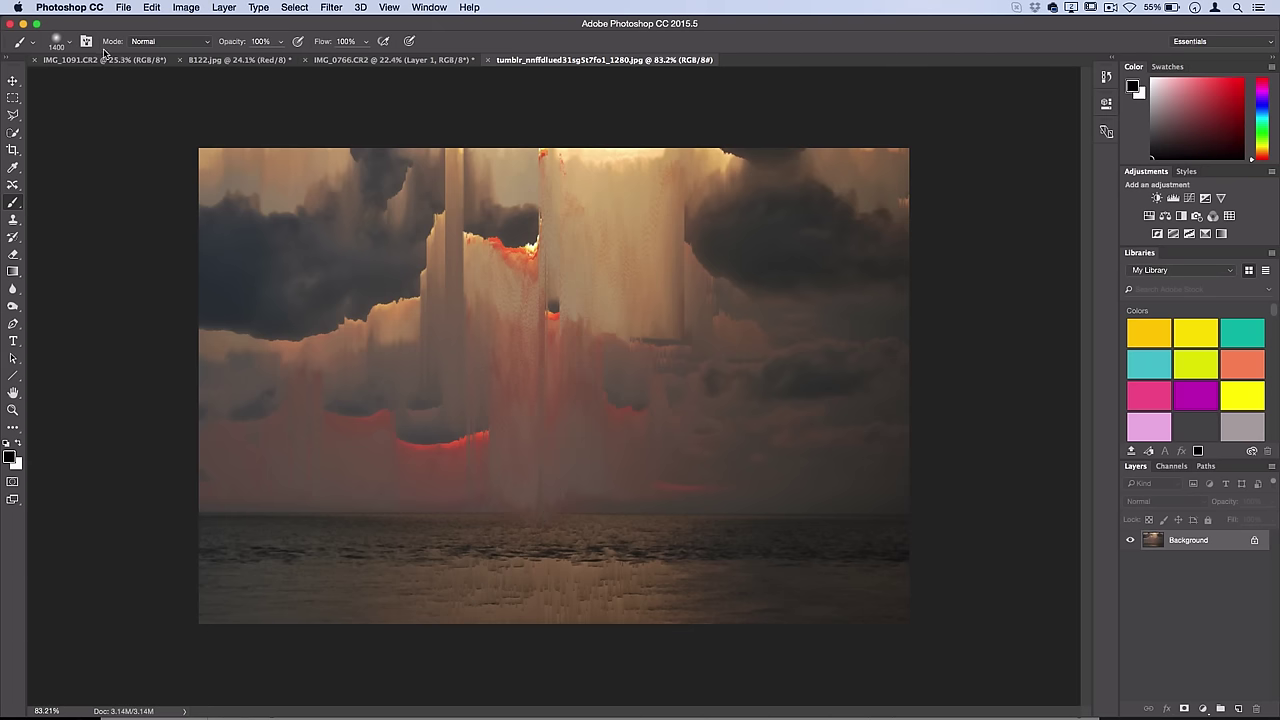
{"action": "left_click", "coordinate": [102, 62]}
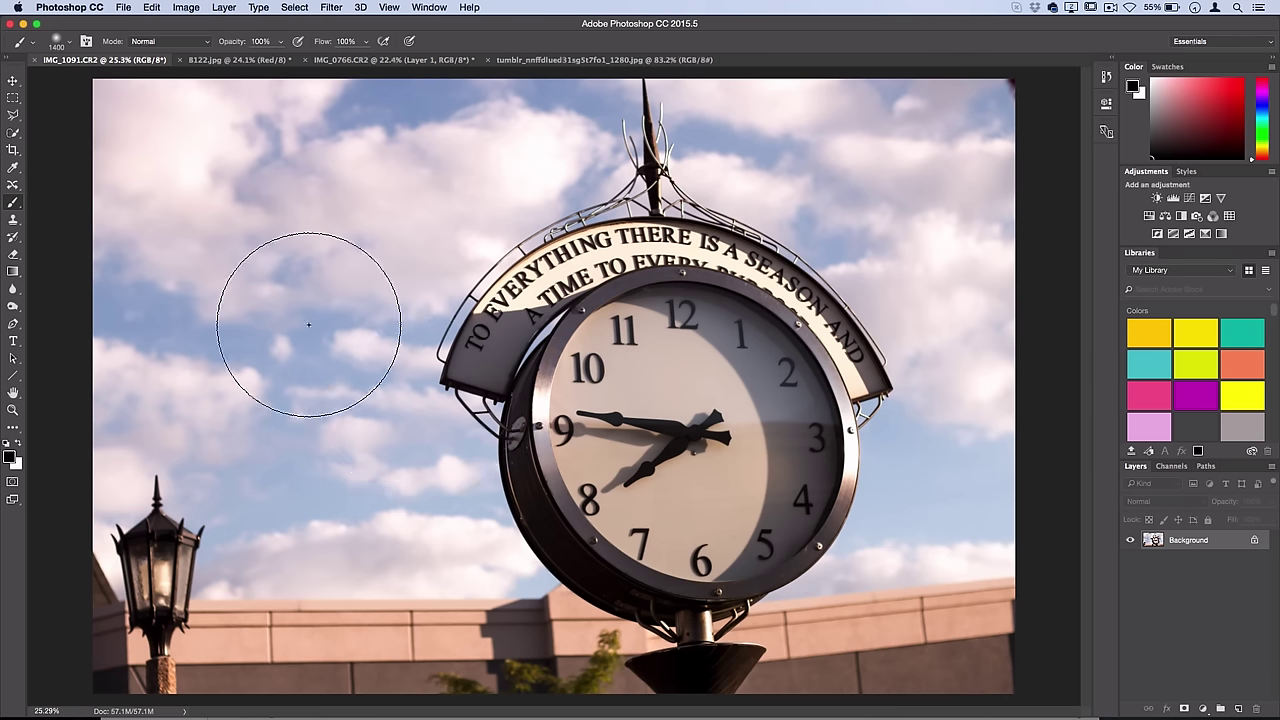
{"action": "left_click", "coordinate": [14, 96]}
{"action": "left_click", "coordinate": [13, 81]}
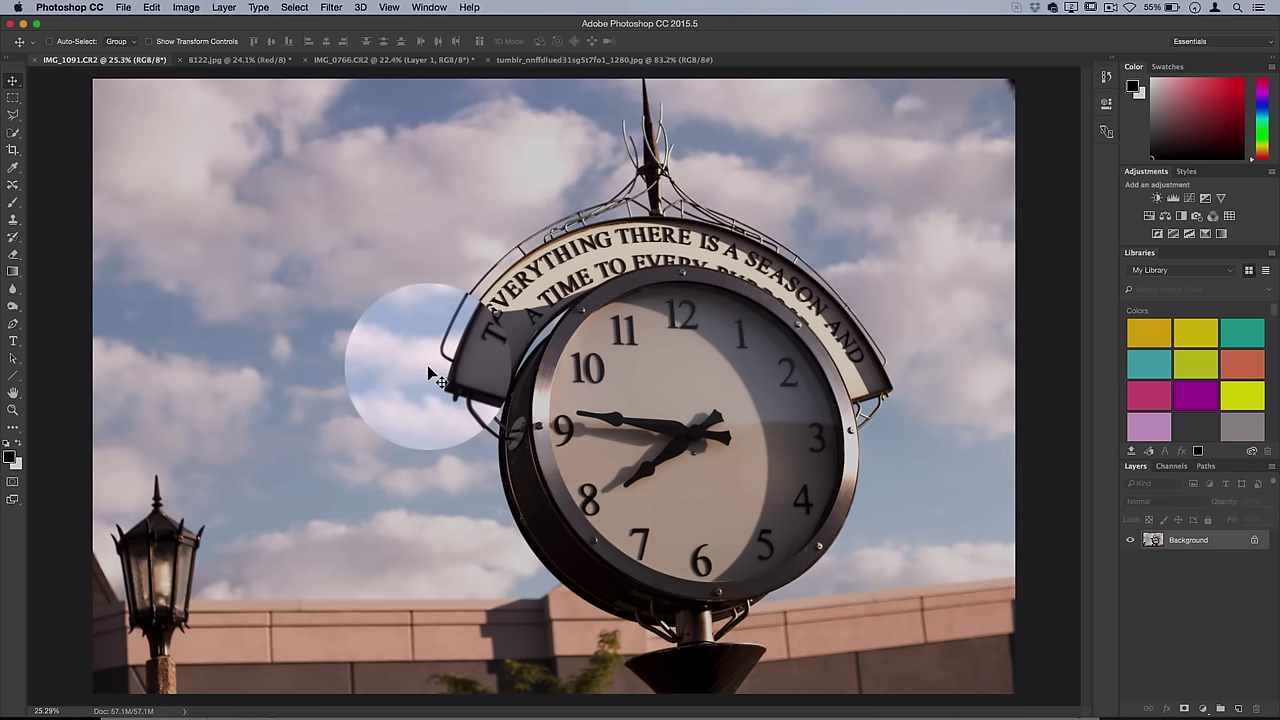
Duplicate Background into a hidden Background copy layer and reselect the original Background.
{"action": "right_click", "coordinate": [1187, 550]}
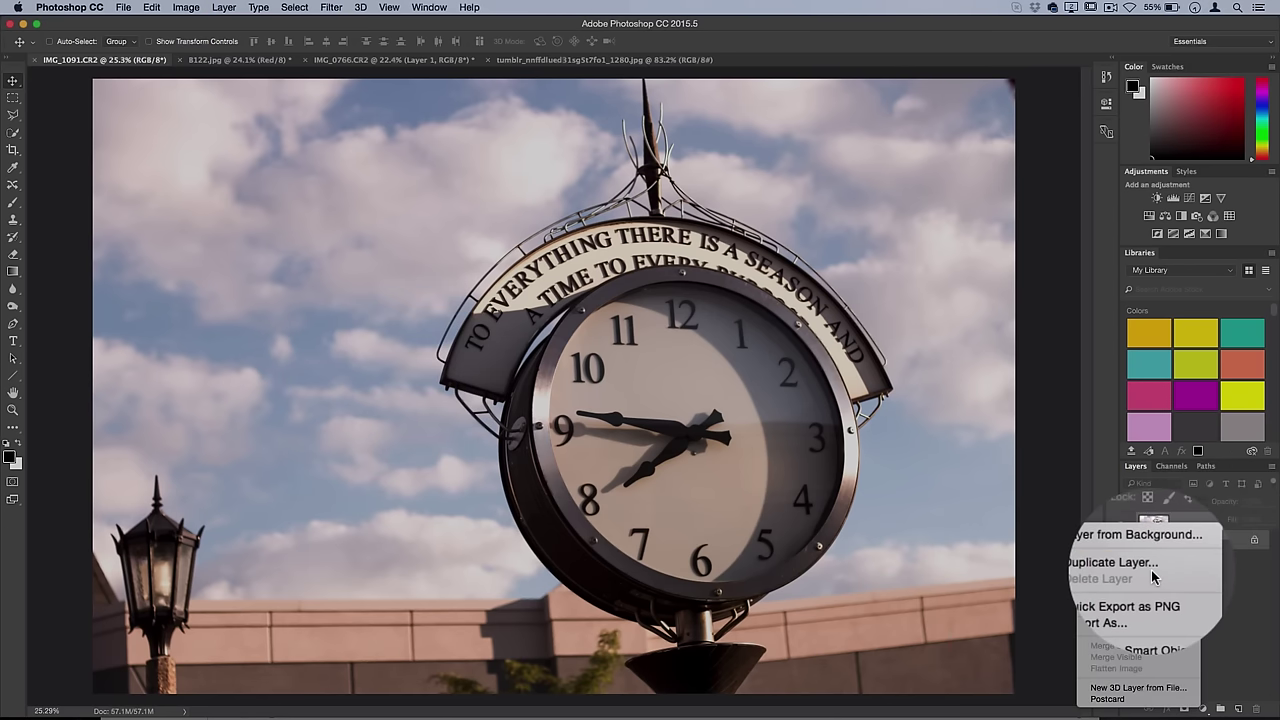
{"action": "left_click", "coordinate": [1157, 568]}
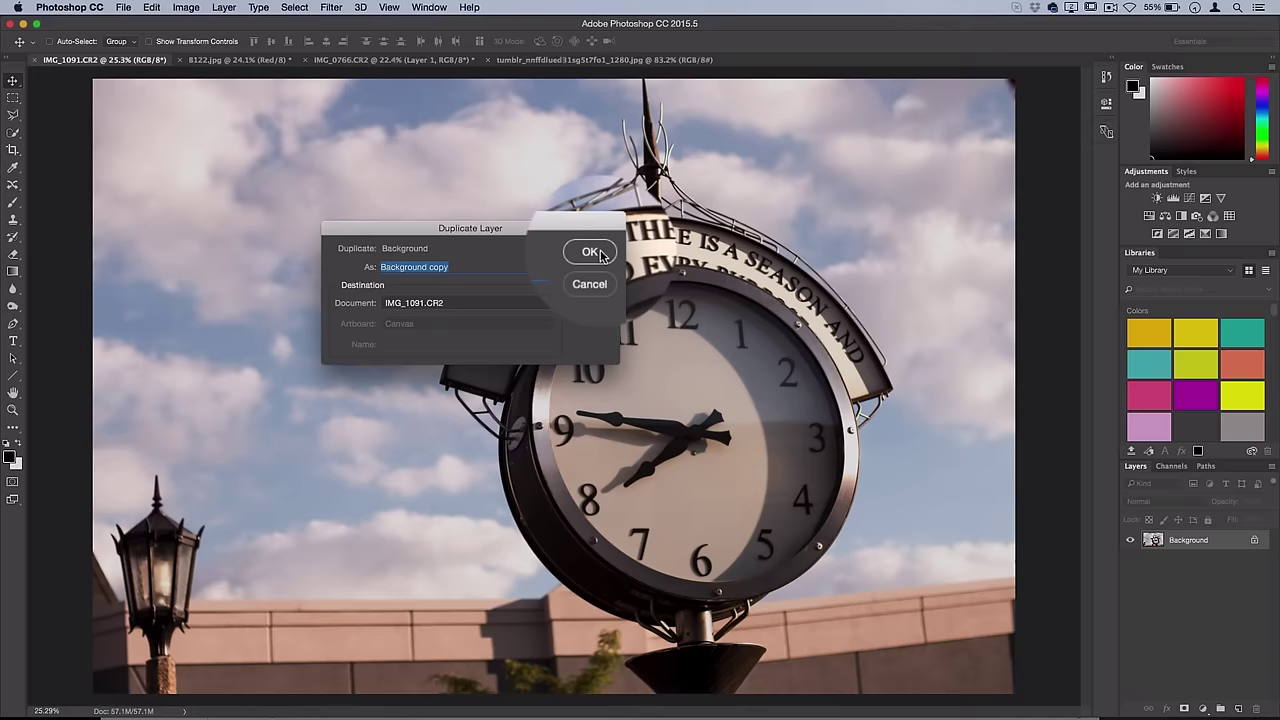
{"action": "left_click", "coordinate": [590, 251]}
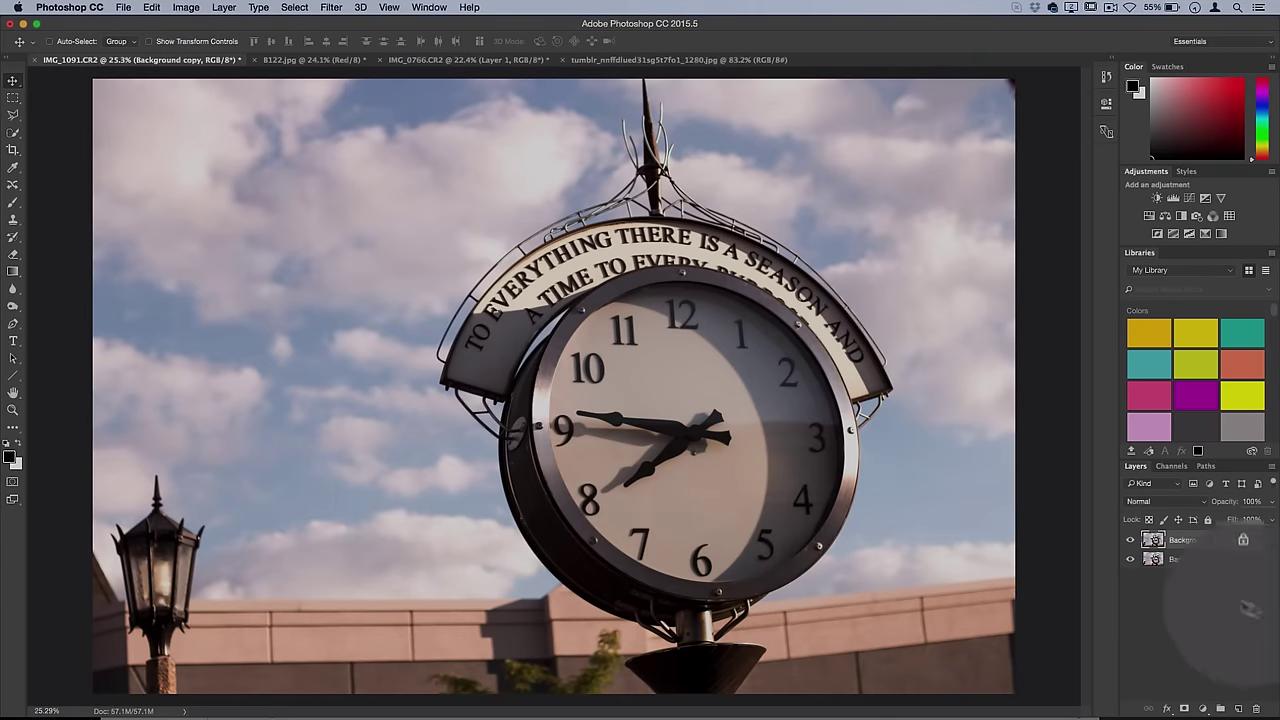
{"action": "left_click", "coordinate": [1130, 541]}
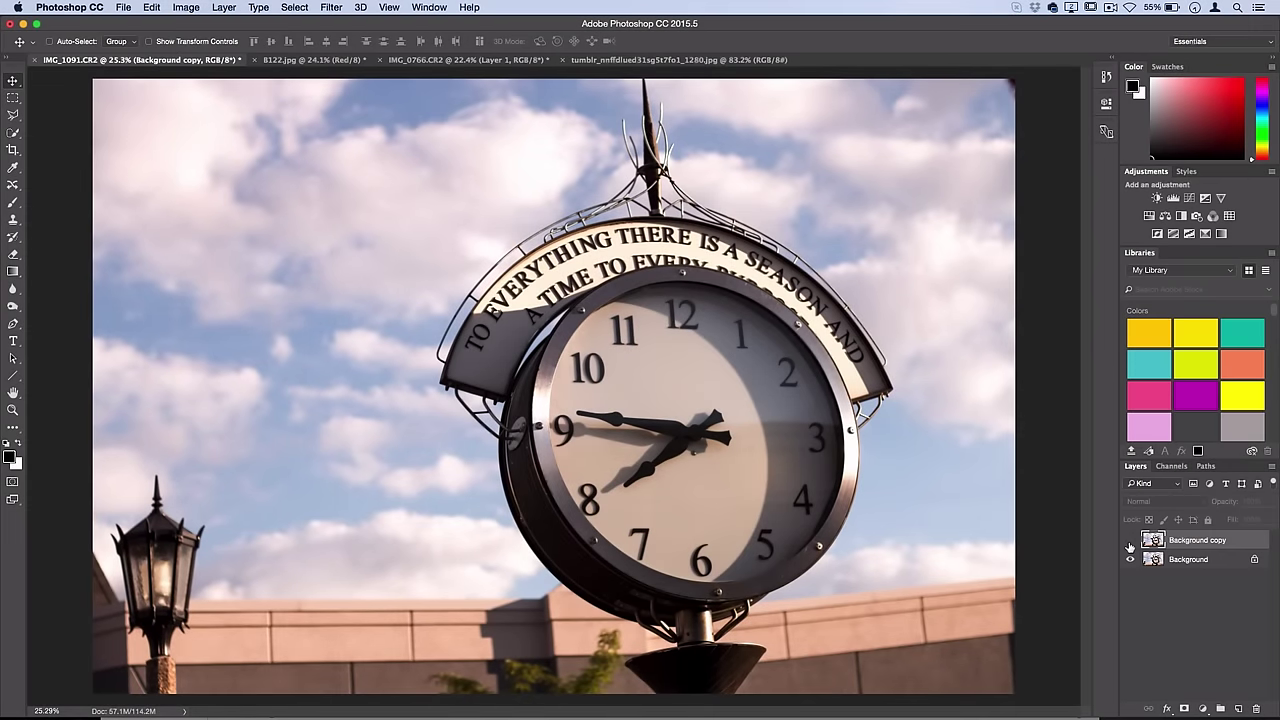
{"action": "left_click", "coordinate": [1190, 561]}
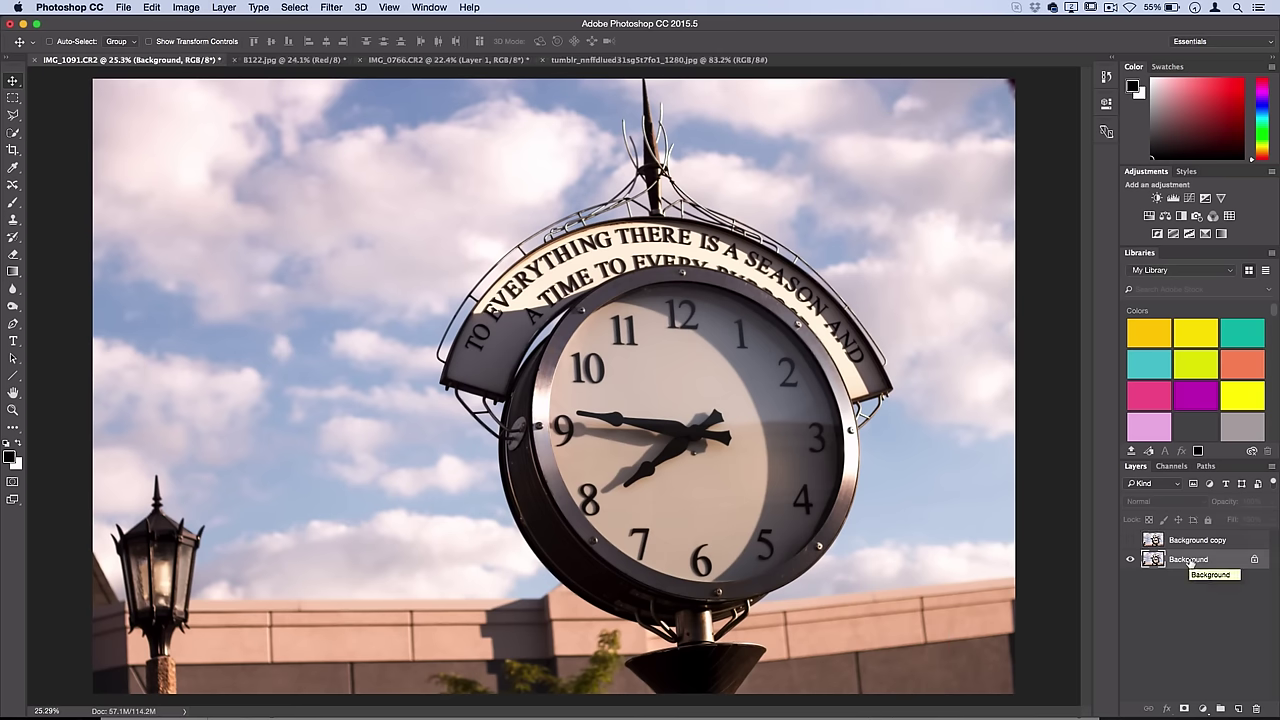
Rotate the clock tower image 90° clockwise and fit it to the window.
{"action": "left_click", "coordinate": [186, 7]}
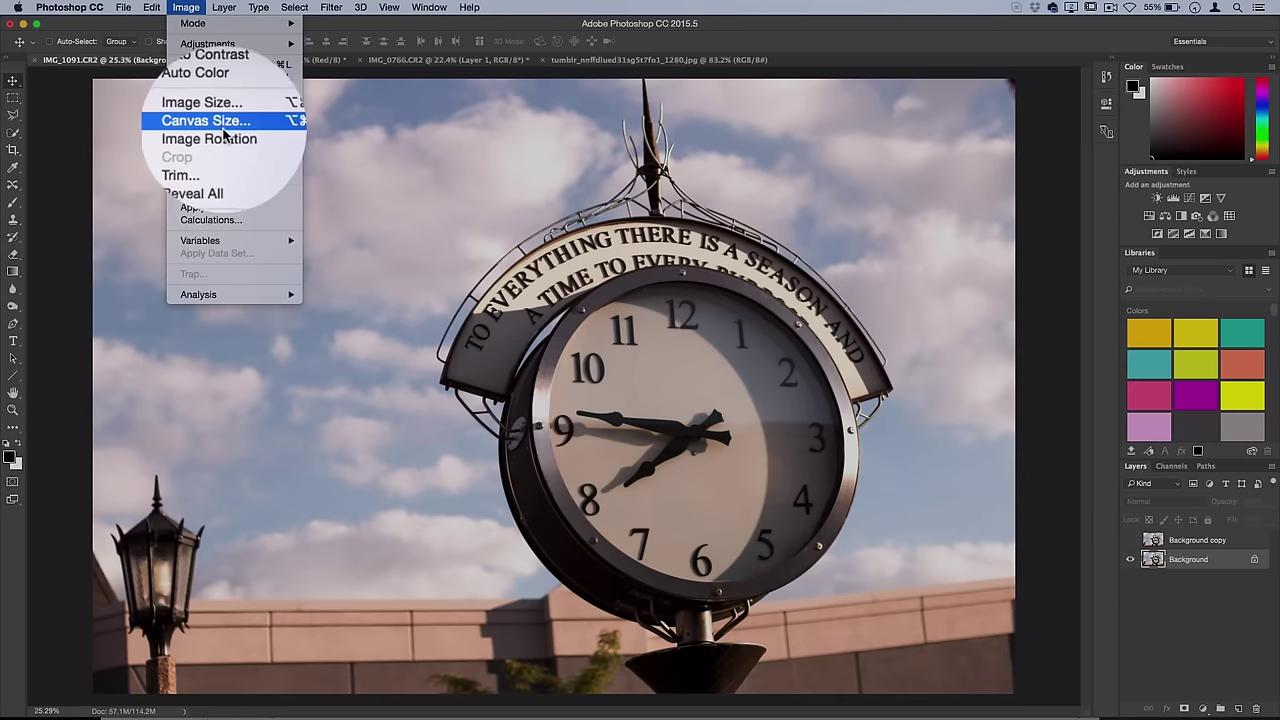
{"action": "mouse_move", "coordinate": [224, 140]}
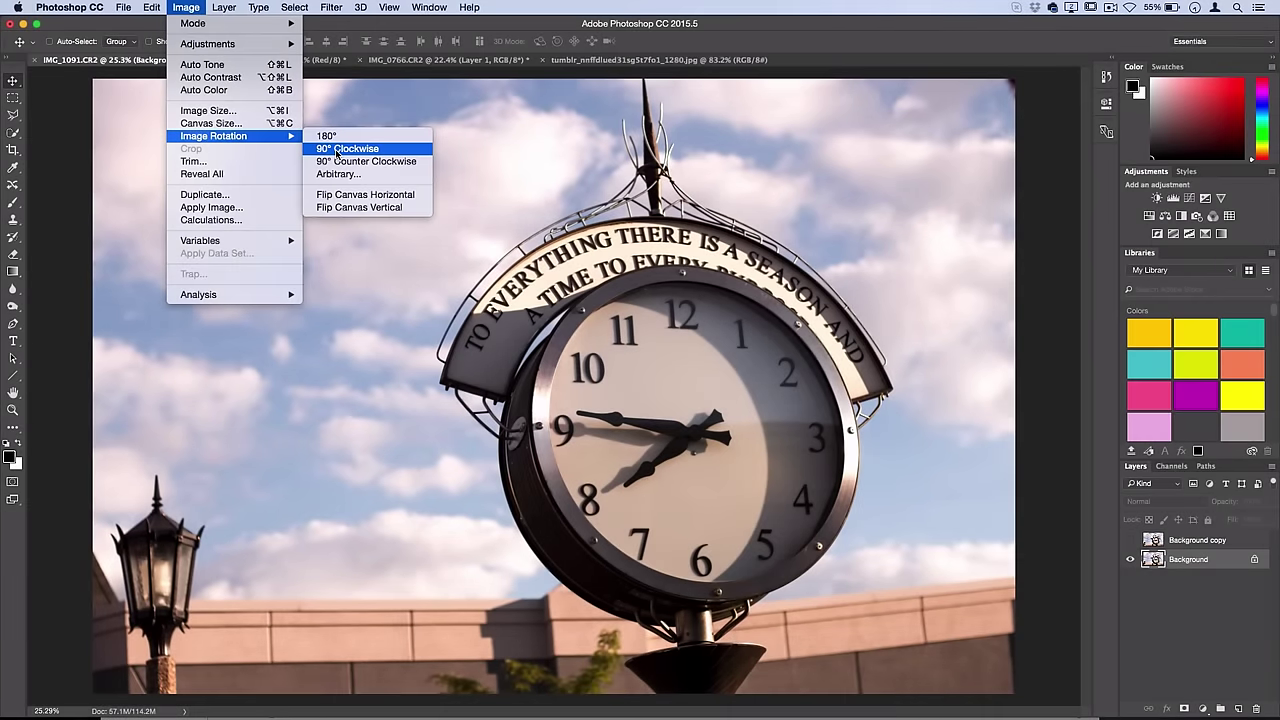
{"action": "left_click", "coordinate": [340, 149]}
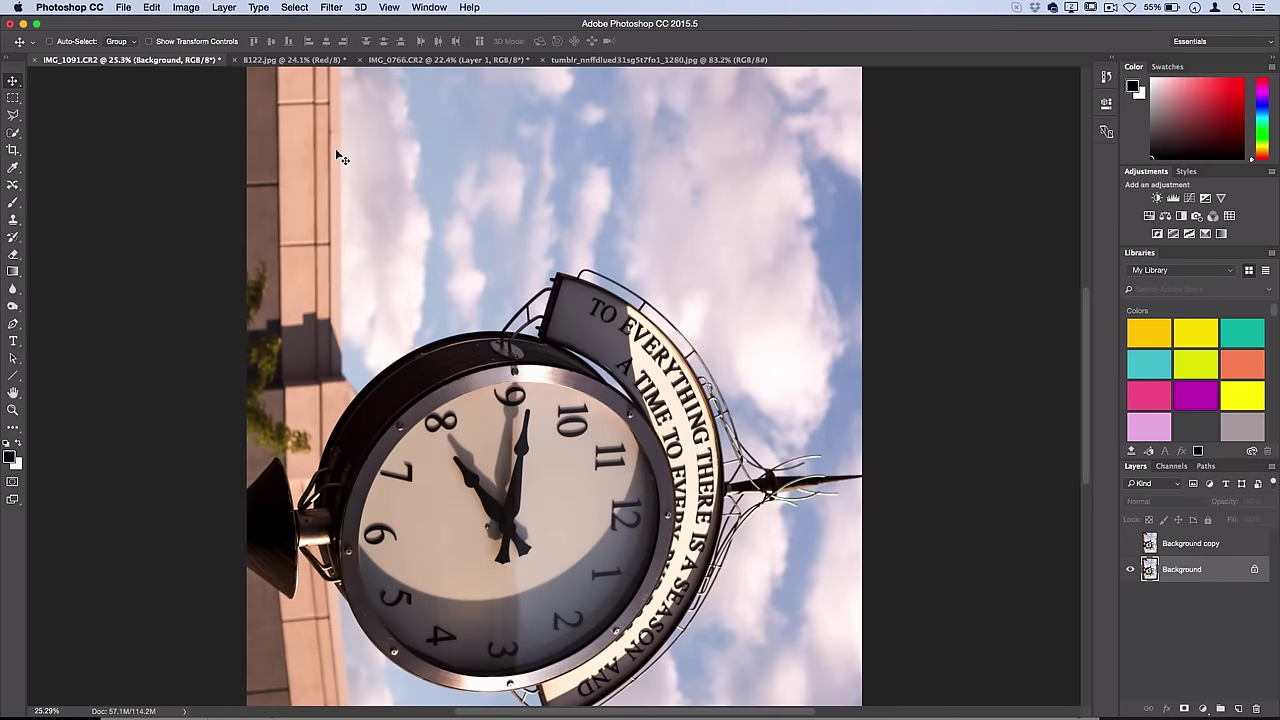
{"action": "key", "text": "super+0"}
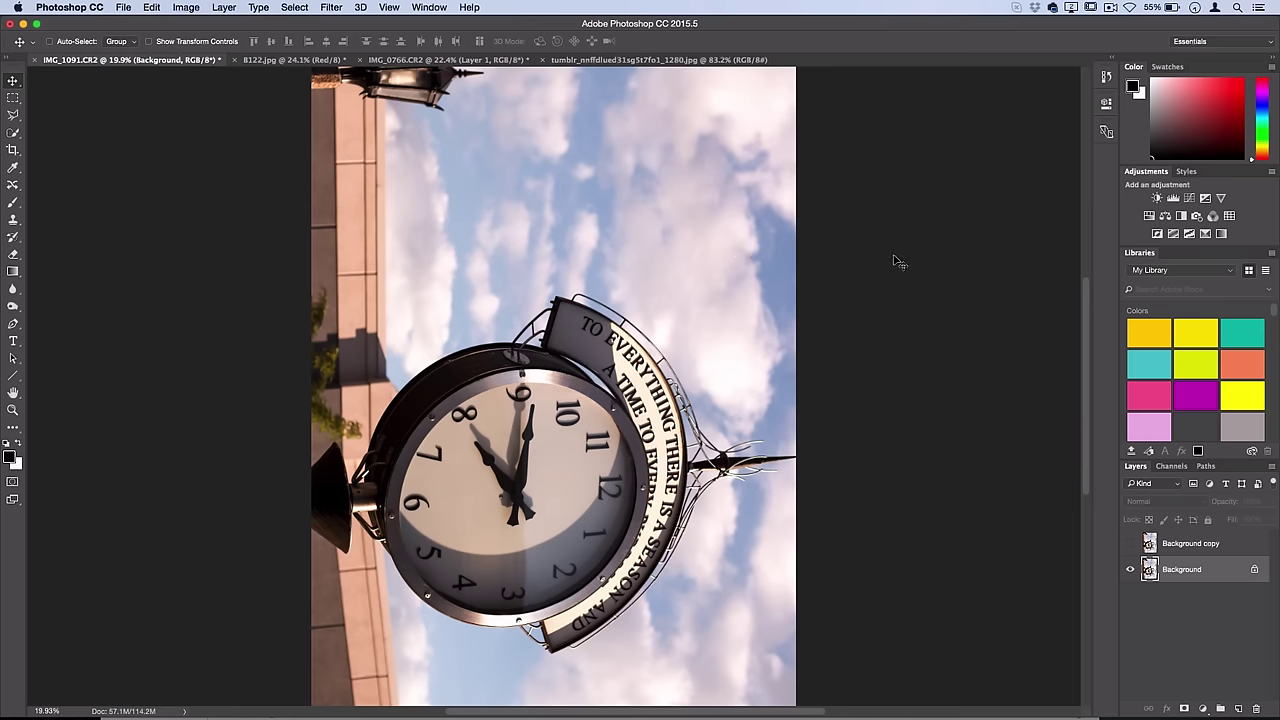
Apply the Stylize > Wind filter with the Stagger method from the left to Background.
{"action": "left_click", "coordinate": [331, 7]}
{"action": "mouse_move", "coordinate": [378, 256]}
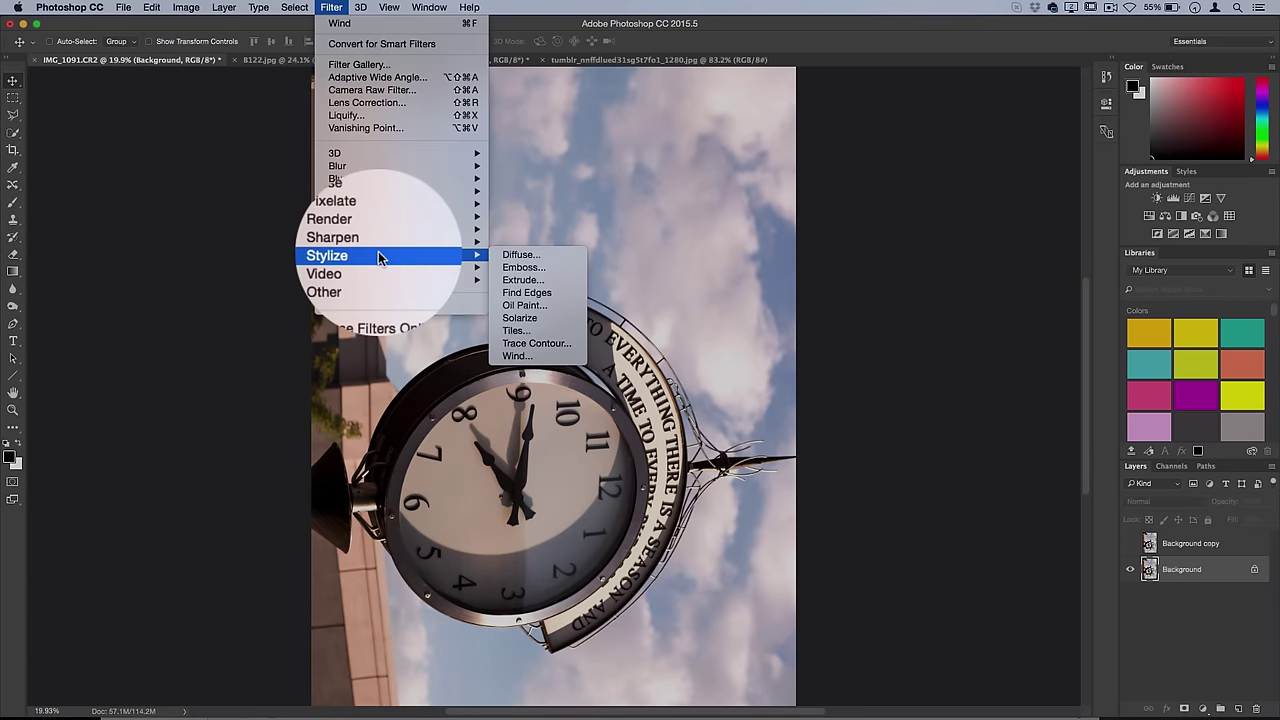
{"action": "left_click", "coordinate": [537, 364]}
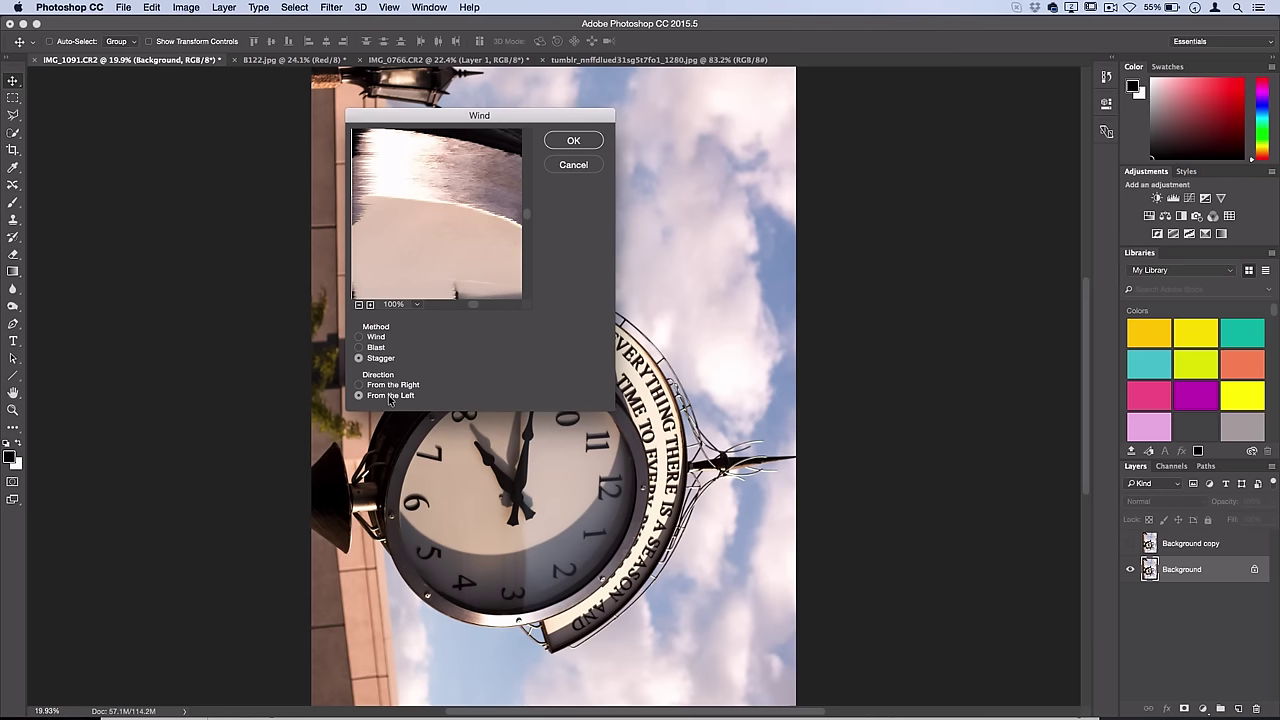
{"action": "left_click", "coordinate": [573, 140]}
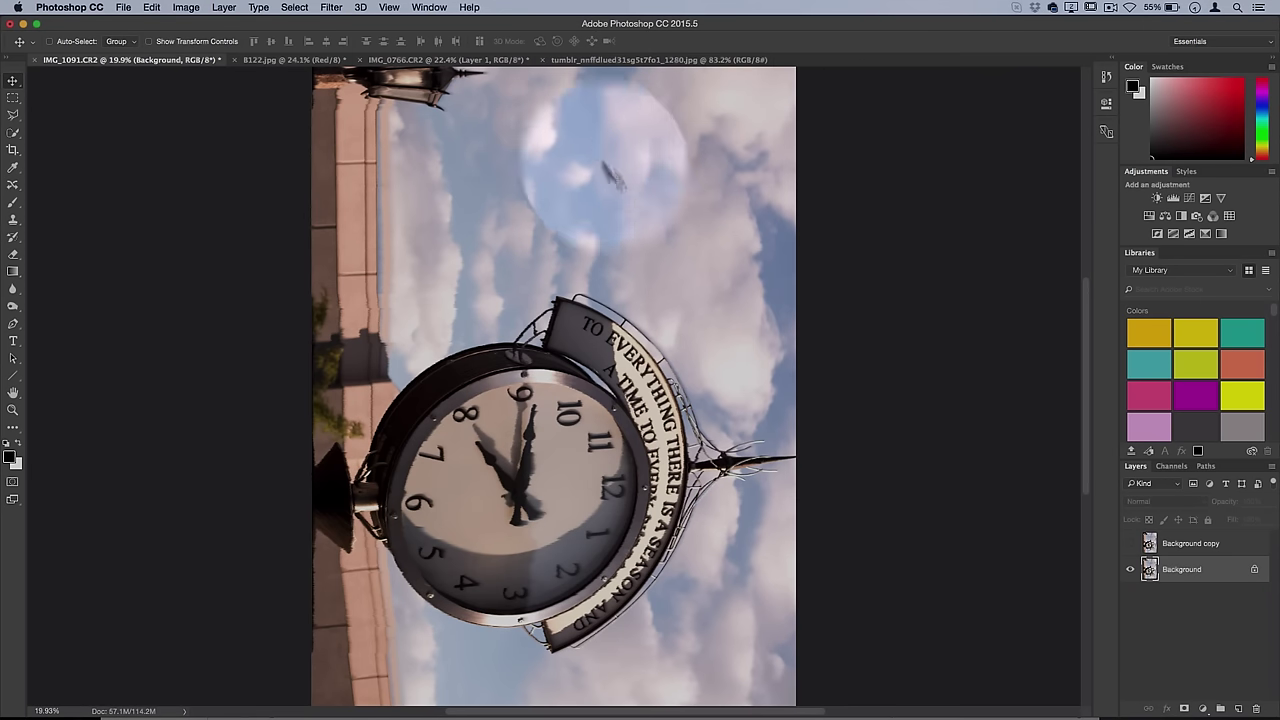
{"action": "left_click_drag", "start_coordinate": [602, 162], "coordinate": [714, 422]}
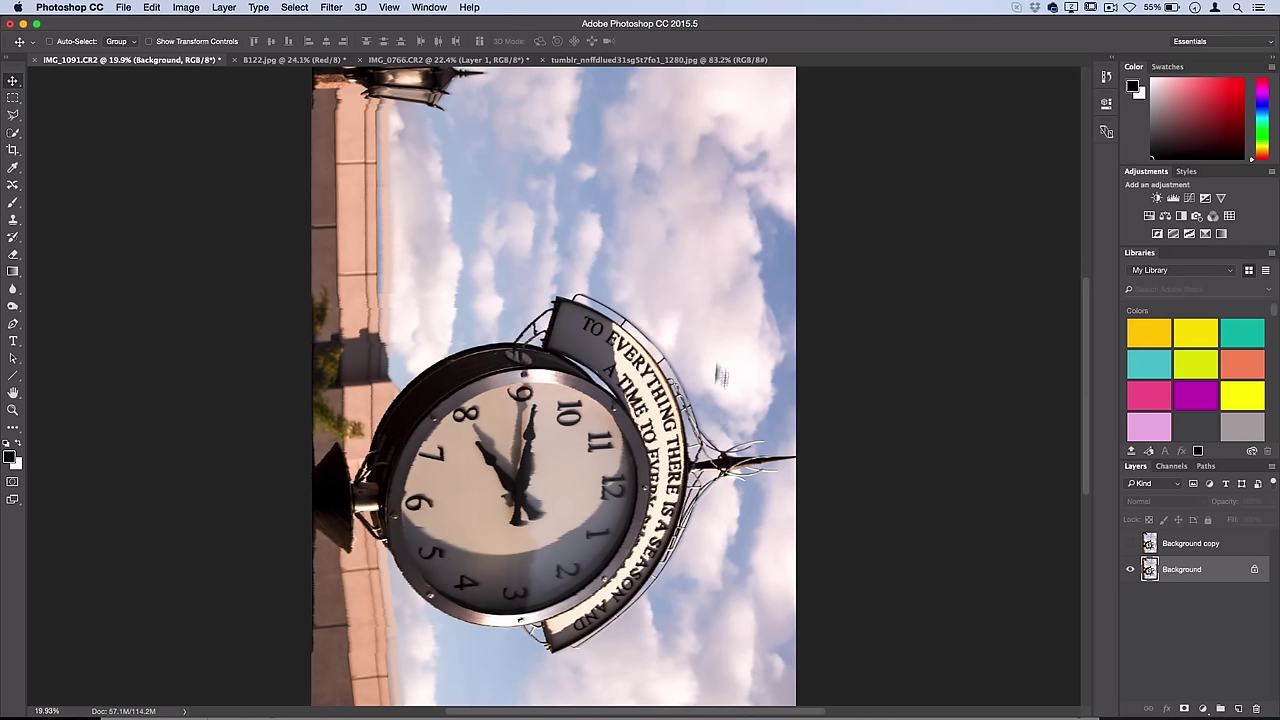
Reapply the stagger Wind filter three more times to heavily streak the clock and clouds.
{"action": "left_click", "coordinate": [338, 10]}
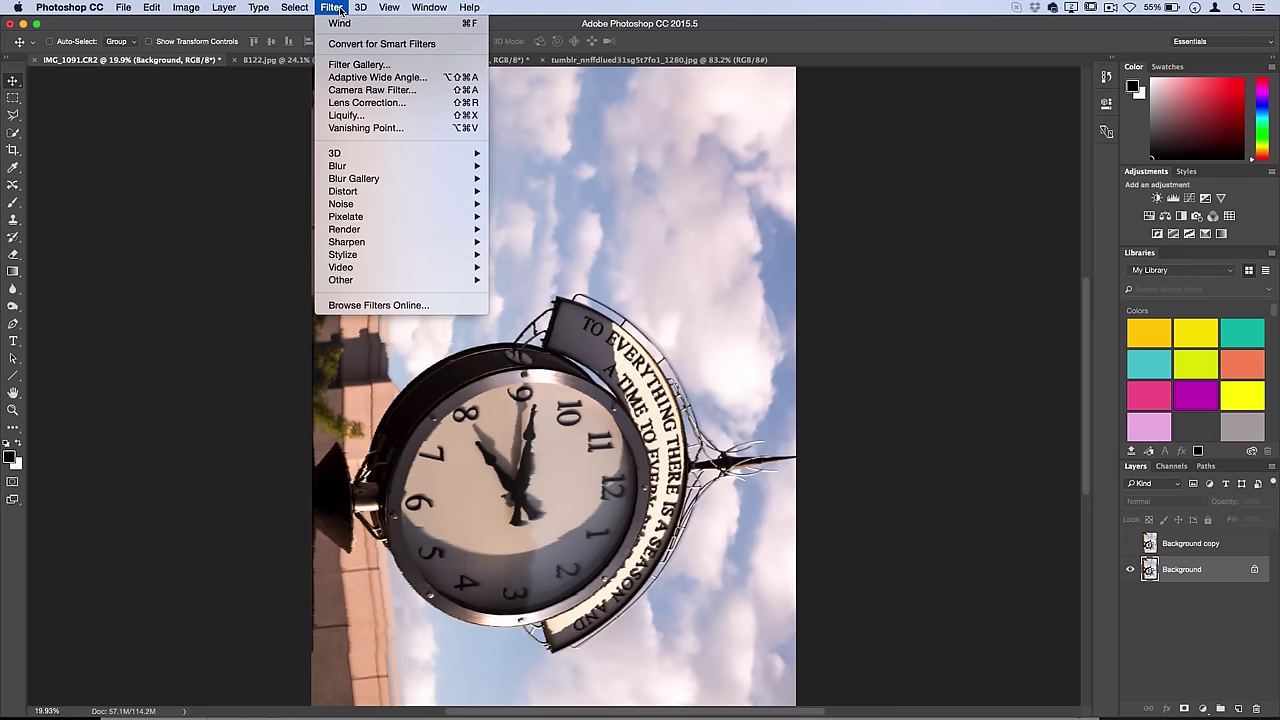
{"action": "mouse_move", "coordinate": [385, 258]}
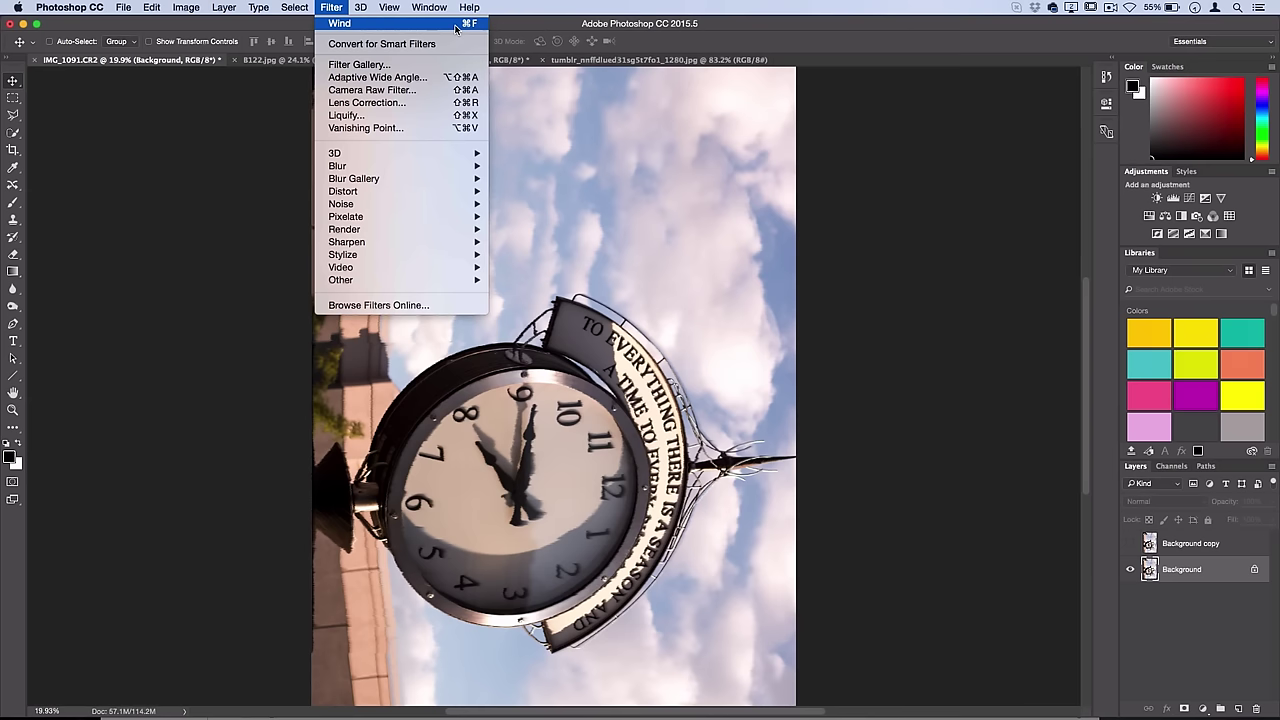
{"action": "left_click", "coordinate": [455, 24]}
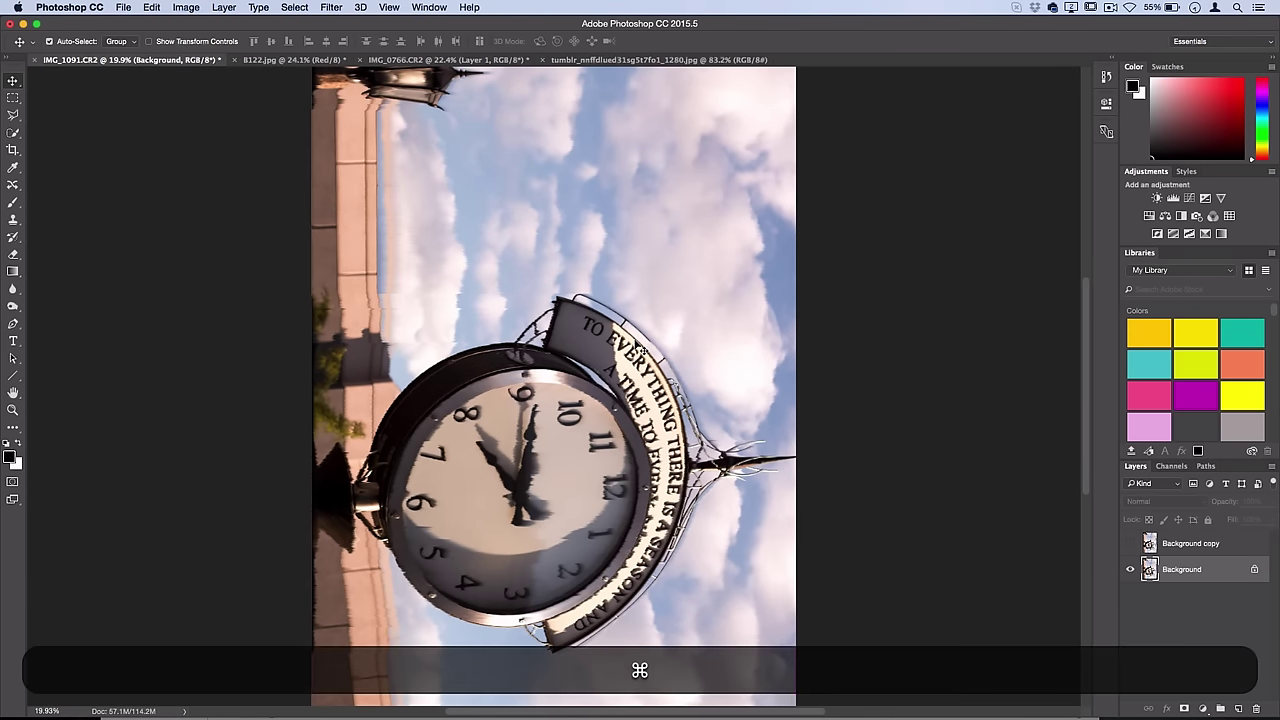
{"action": "key", "text": "super+f"}
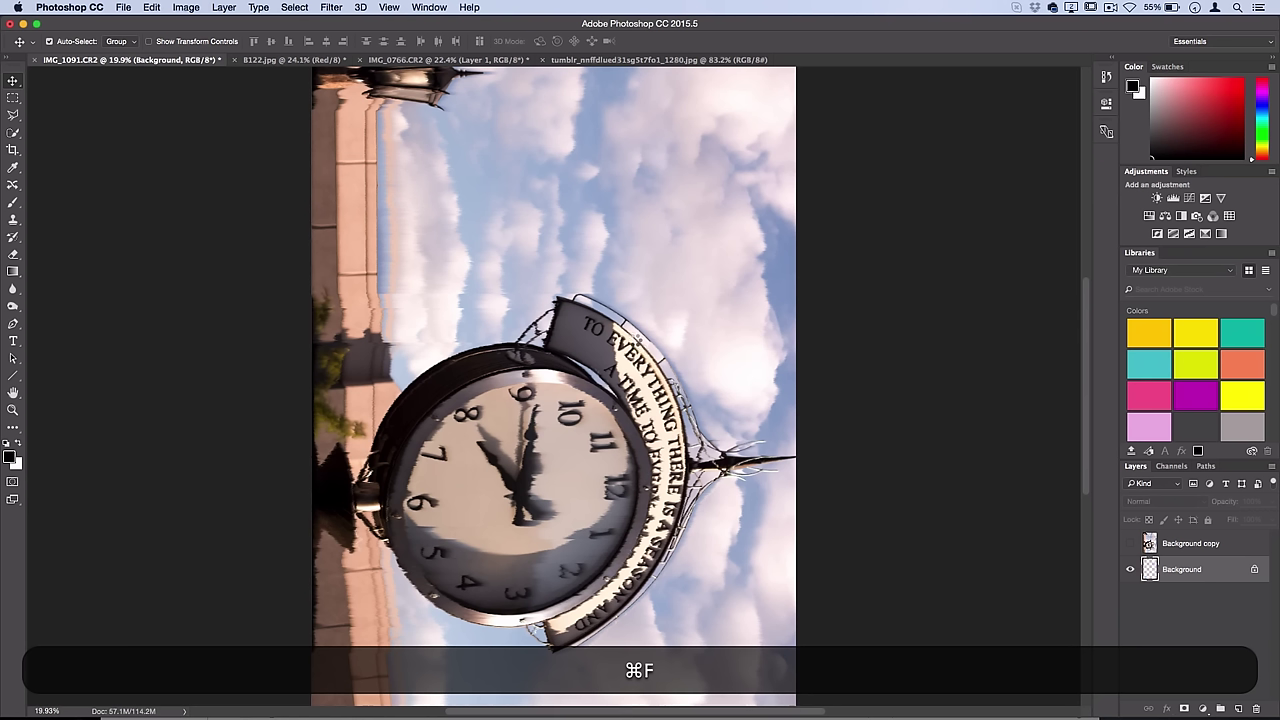
{"action": "key", "text": "super+f"}
{"action": "key", "text": "super+f"}
{"action": "key", "text": "super+f"}
{"action": "key", "text": "super+f"}
{"action": "key", "text": "super+f"}
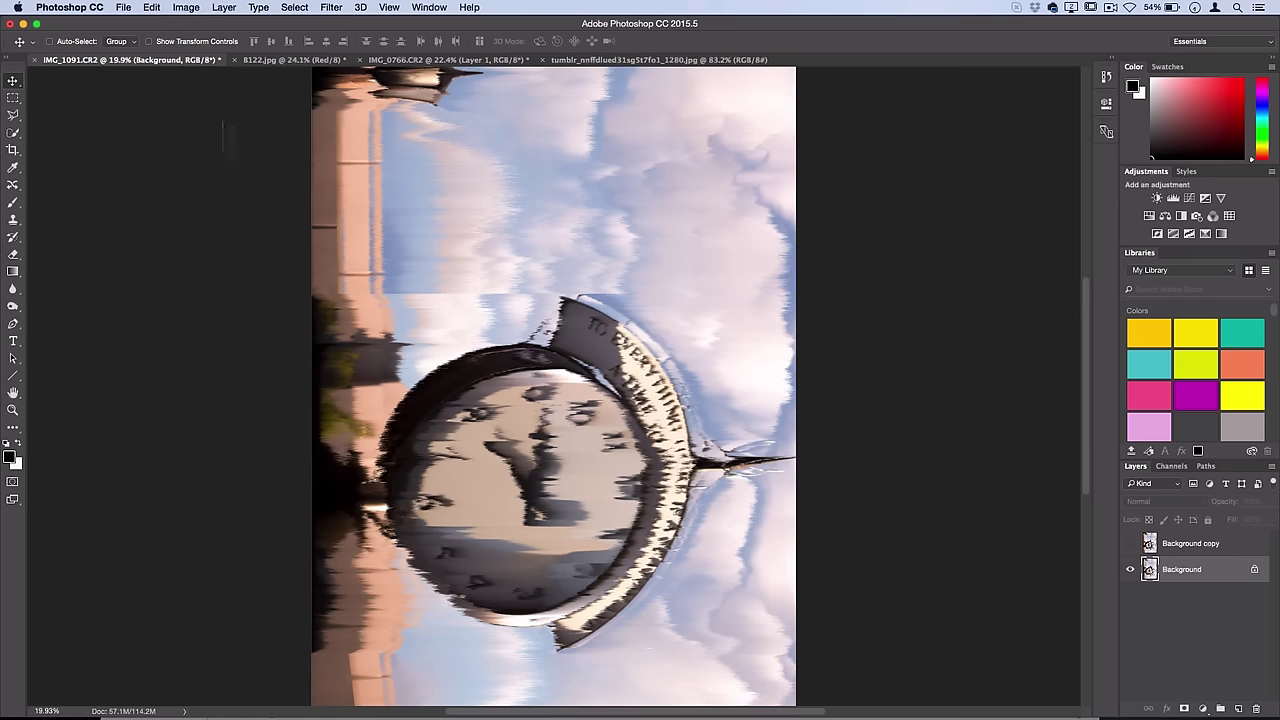
Rotate the image back 90° counter clockwise so the wind streaks run vertically.
{"action": "left_click", "coordinate": [186, 7]}
{"action": "mouse_move", "coordinate": [229, 136]}
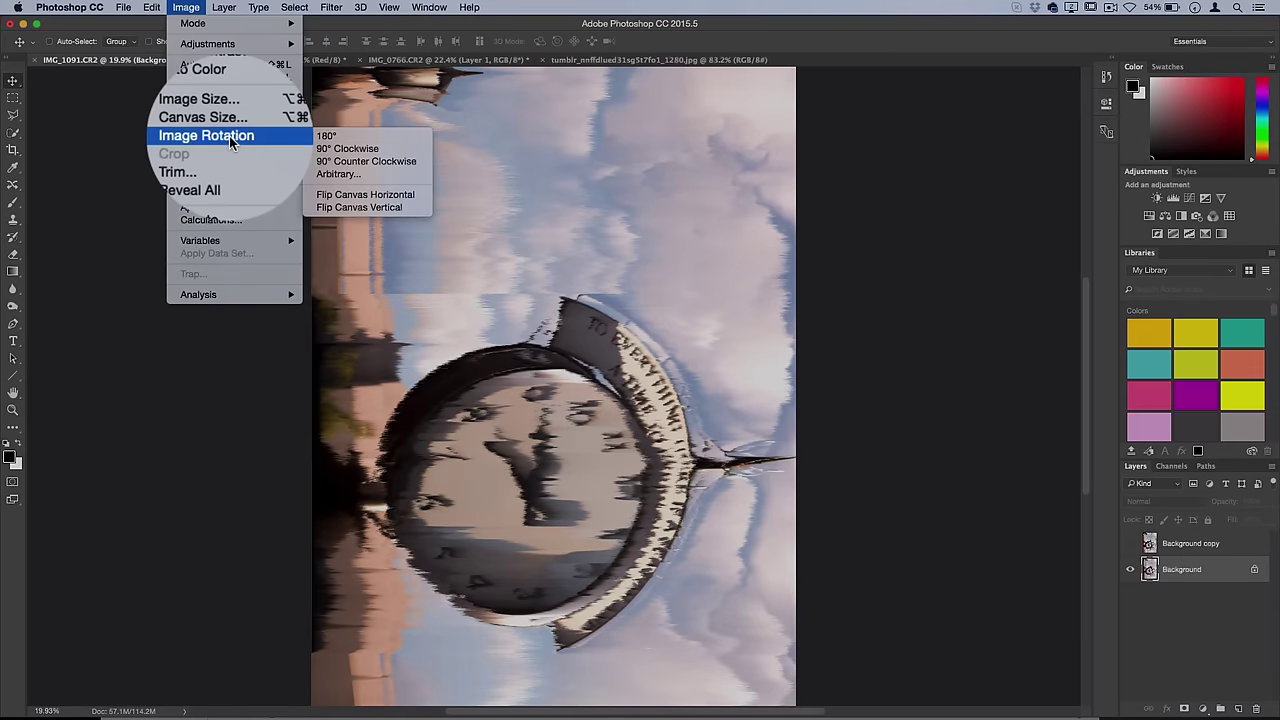
{"action": "left_click", "coordinate": [350, 163]}
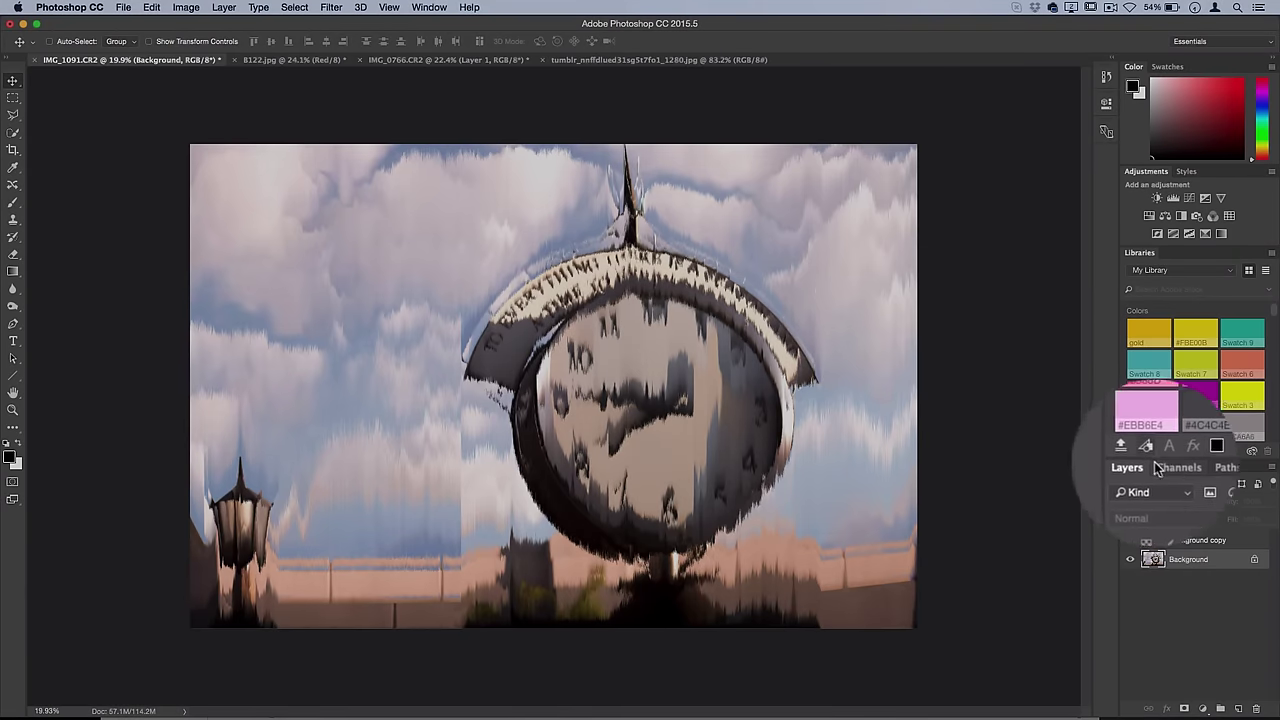
Reapply the Wind filter to the Red channel only, then return to RGB and the Layers panel.
{"action": "left_click", "coordinate": [1169, 471]}
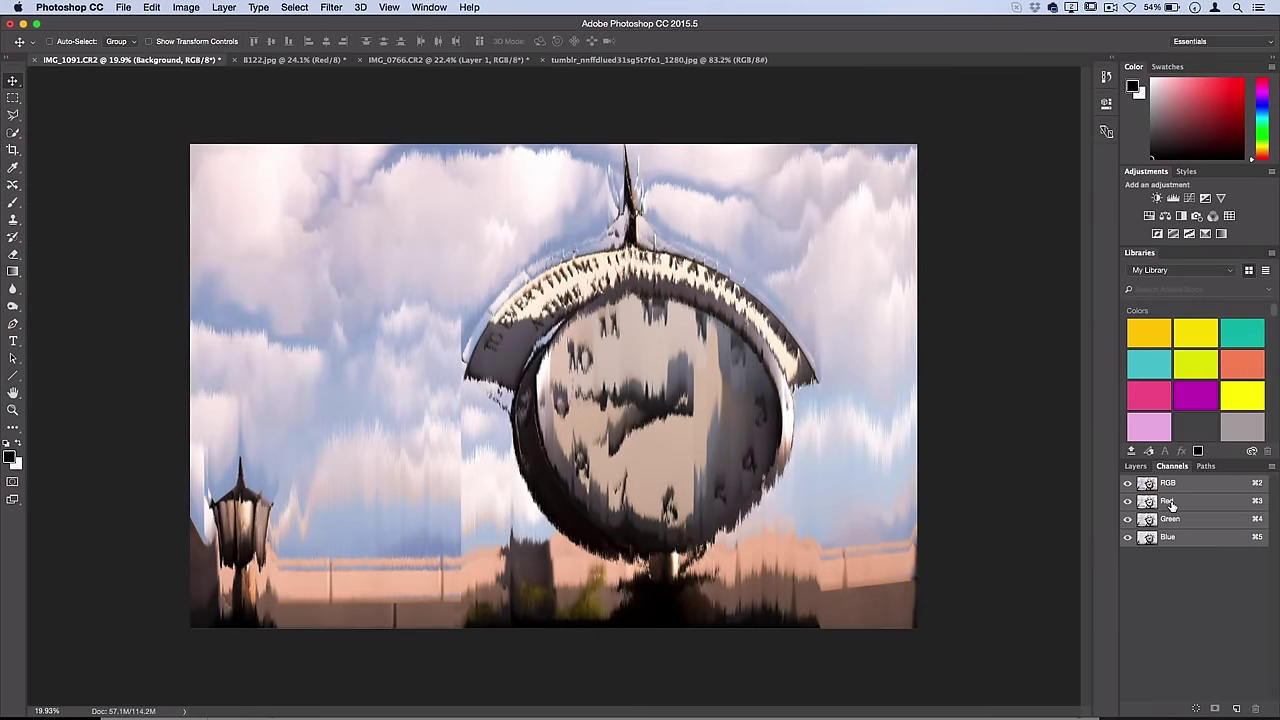
{"action": "left_click", "coordinate": [1168, 502]}
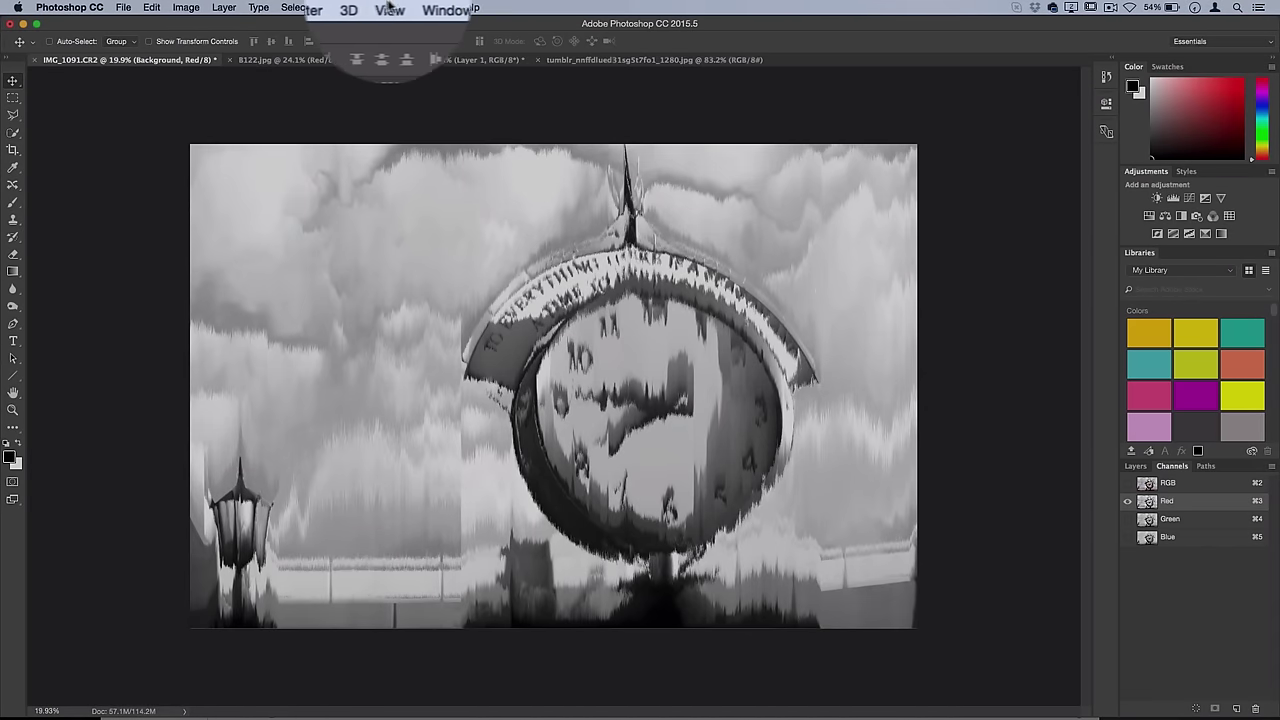
{"action": "left_click", "coordinate": [331, 8]}
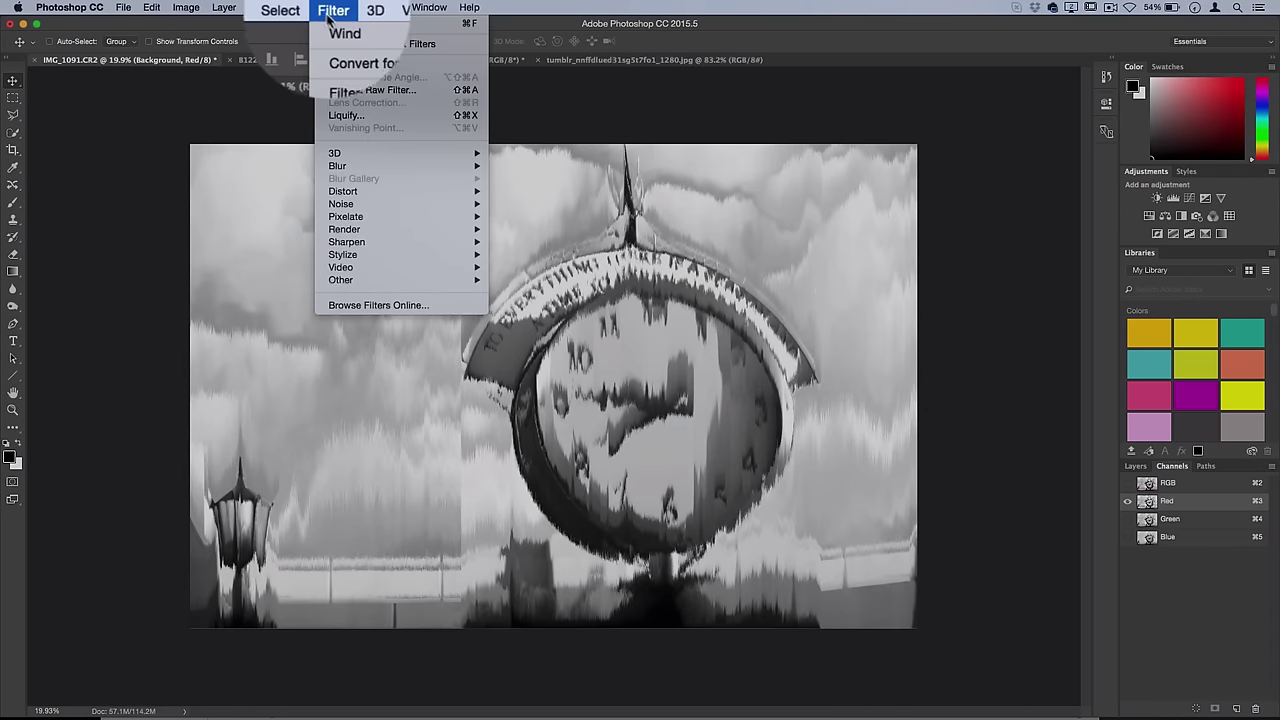
{"action": "left_click", "coordinate": [338, 22]}
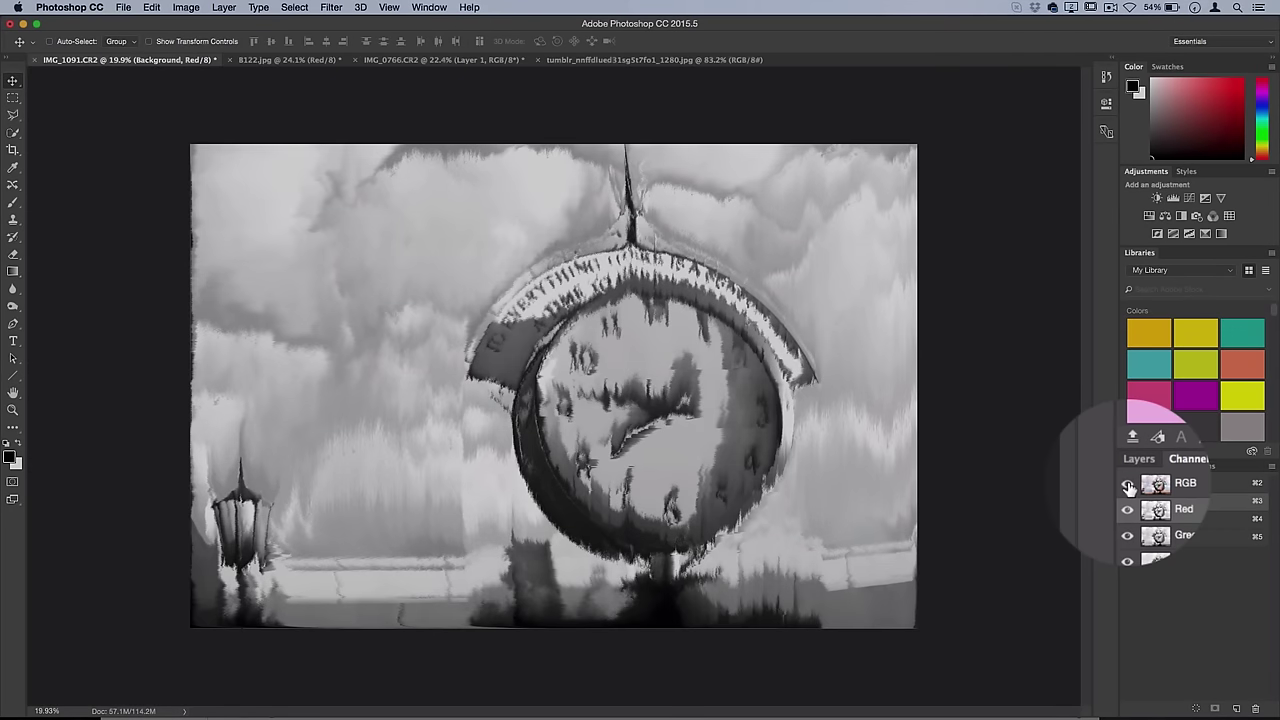
{"action": "left_click", "coordinate": [1129, 486]}
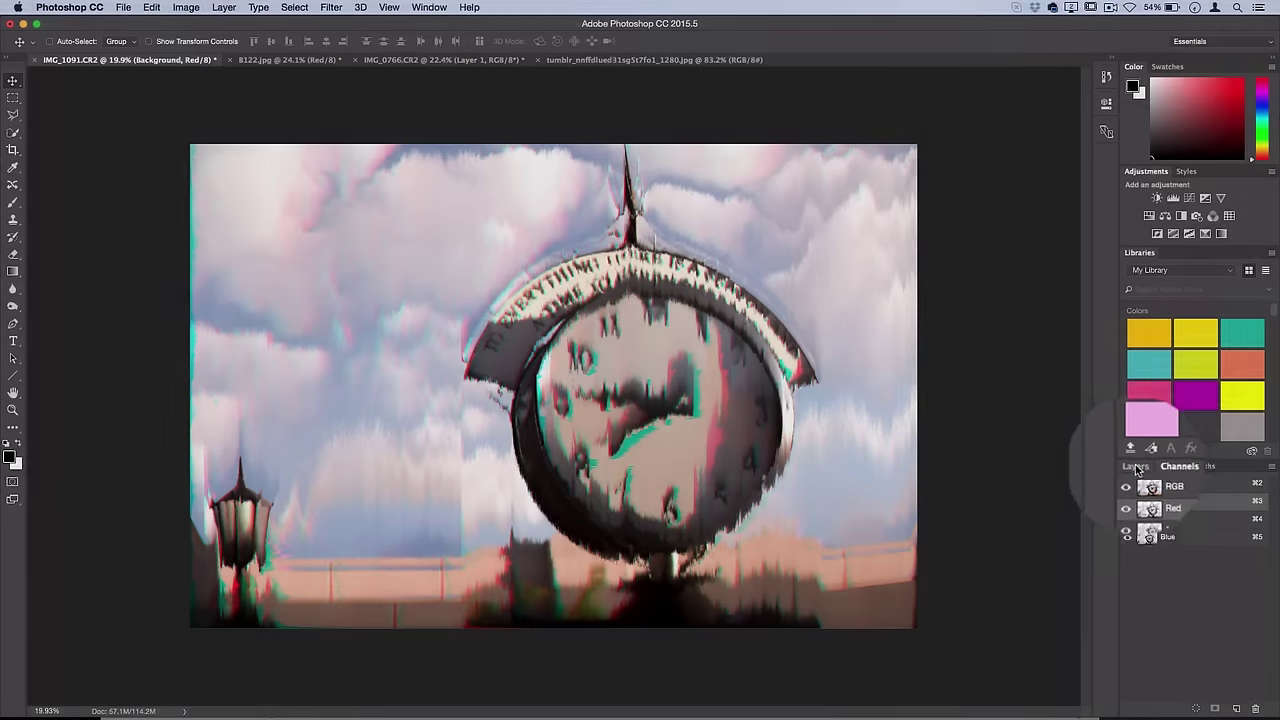
{"action": "left_click", "coordinate": [1135, 467]}
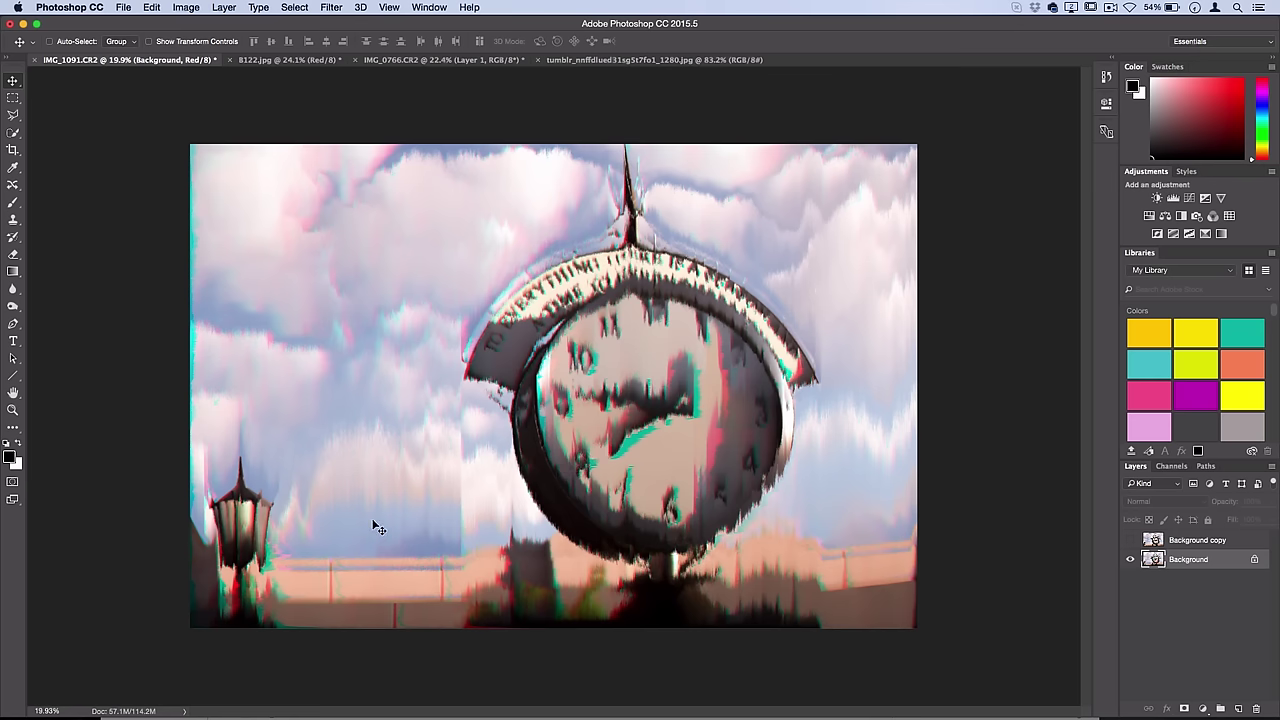
Toggle the Background copy layer's visibility to compare the glitched and original images.
{"action": "left_click", "coordinate": [1131, 541]}
{"action": "left_click", "coordinate": [1131, 541]}
{"action": "left_click", "coordinate": [1131, 541]}
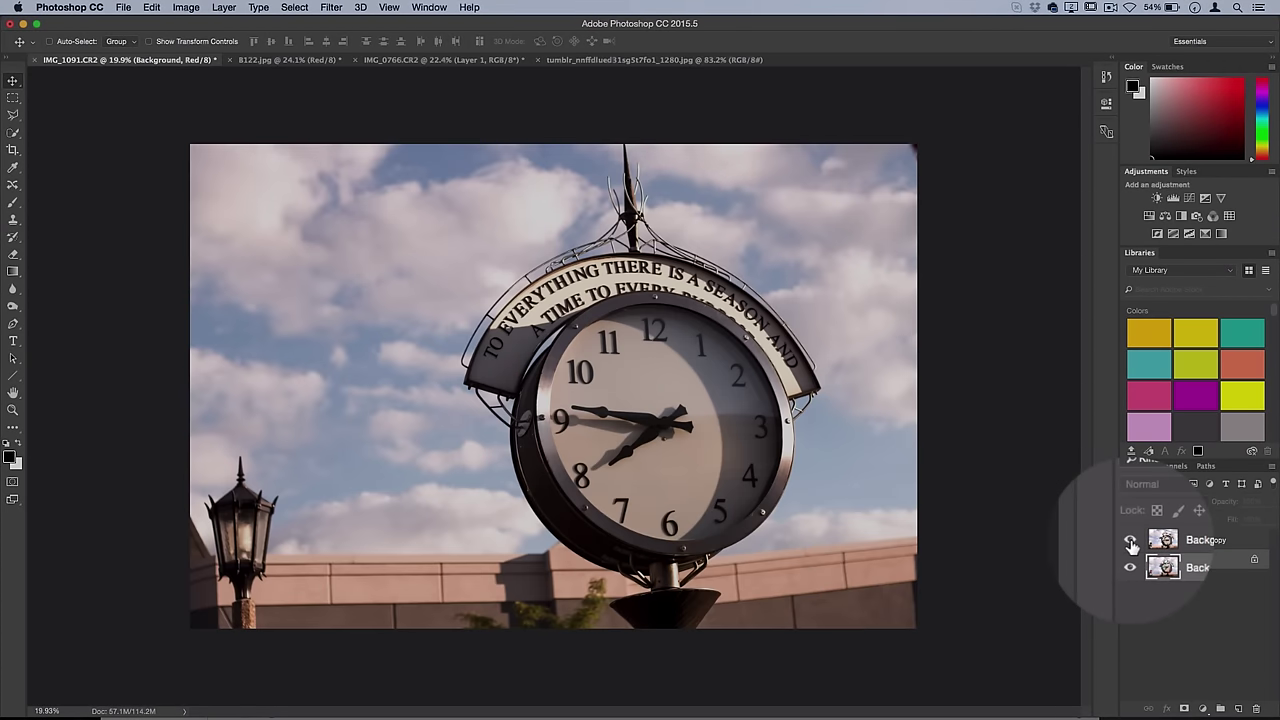
{"action": "left_click", "coordinate": [1131, 541]}
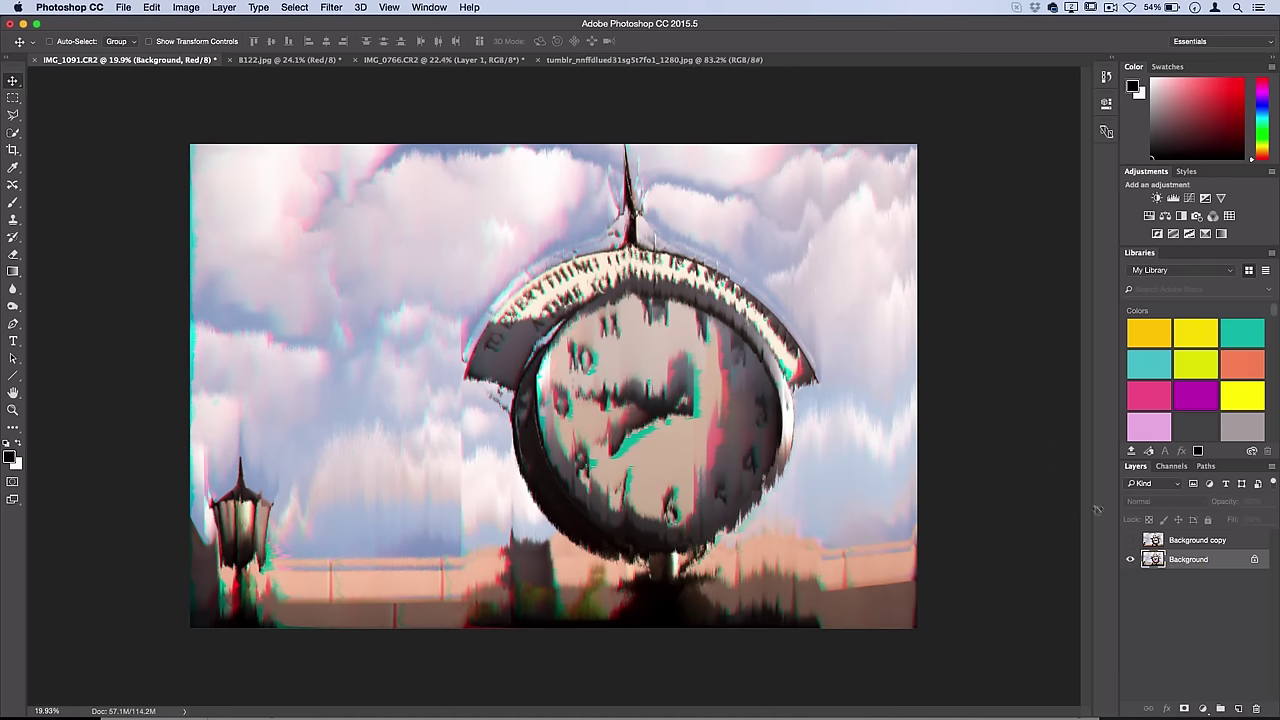
{"action": "left_click", "coordinate": [1129, 541]}
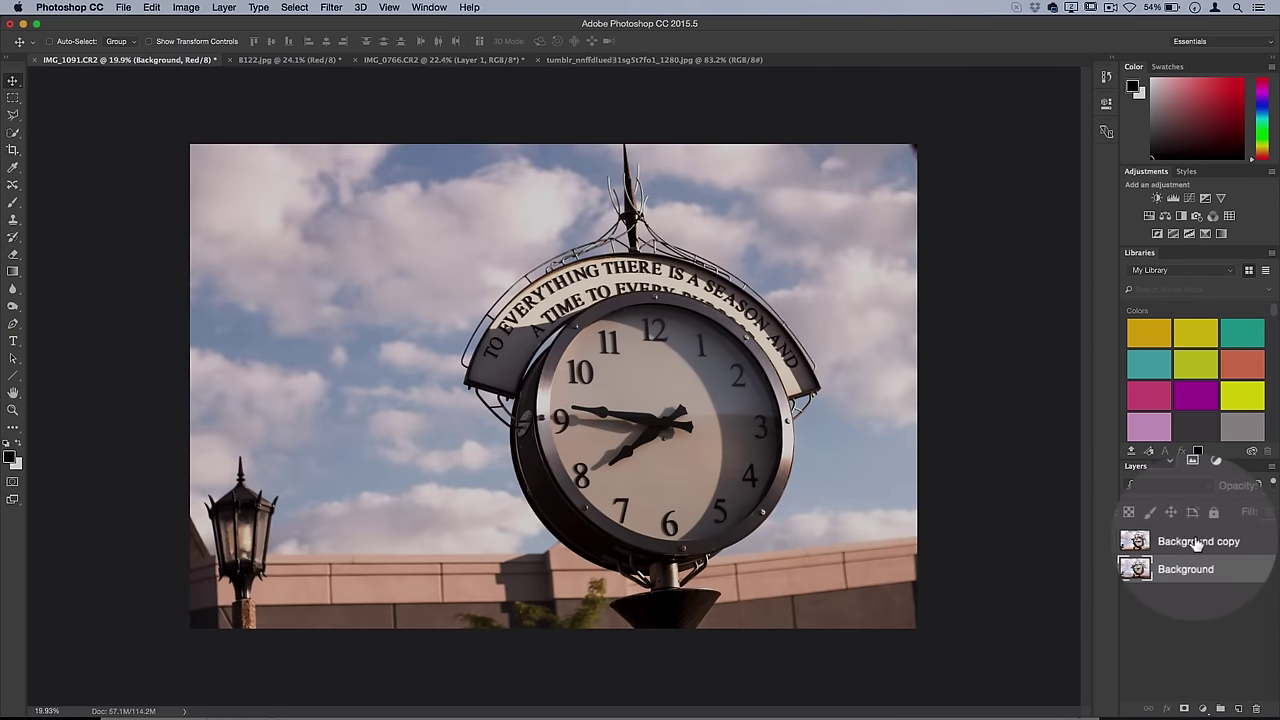
Add a Hide All layer mask to the Background copy layer.
{"action": "left_click", "coordinate": [1197, 541]}
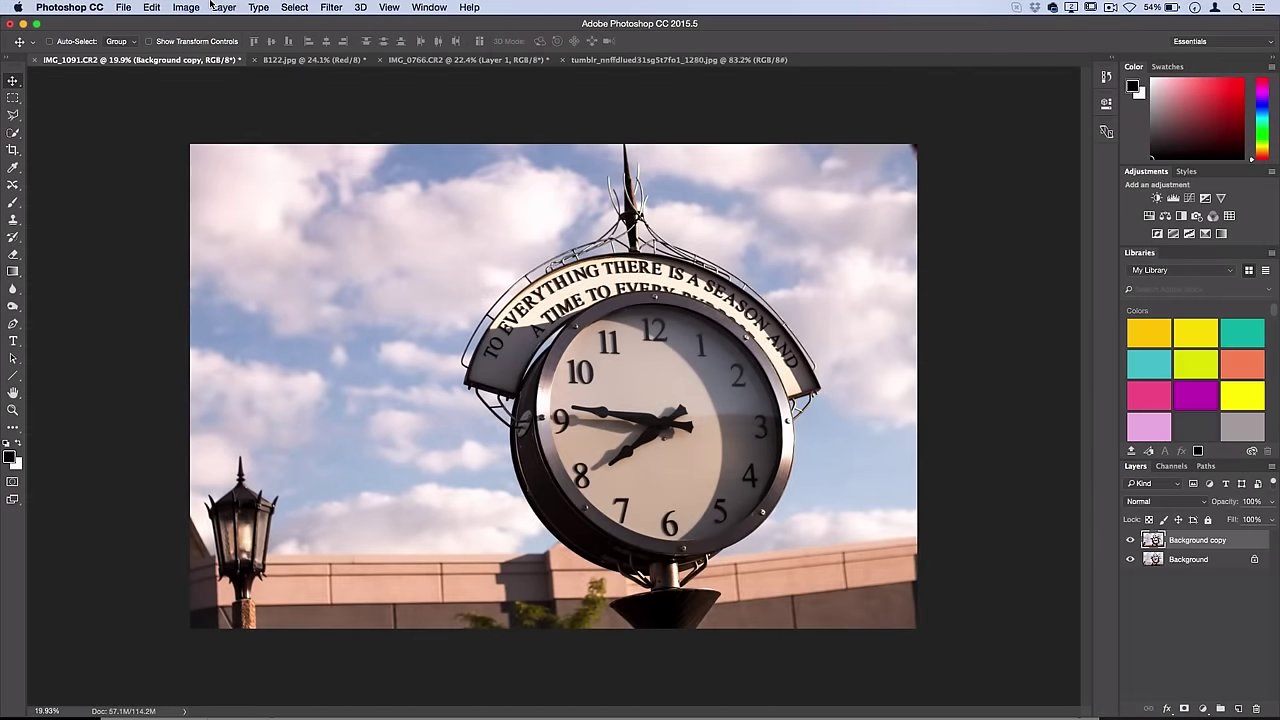
{"action": "left_click", "coordinate": [222, 7]}
{"action": "mouse_move", "coordinate": [300, 208]}
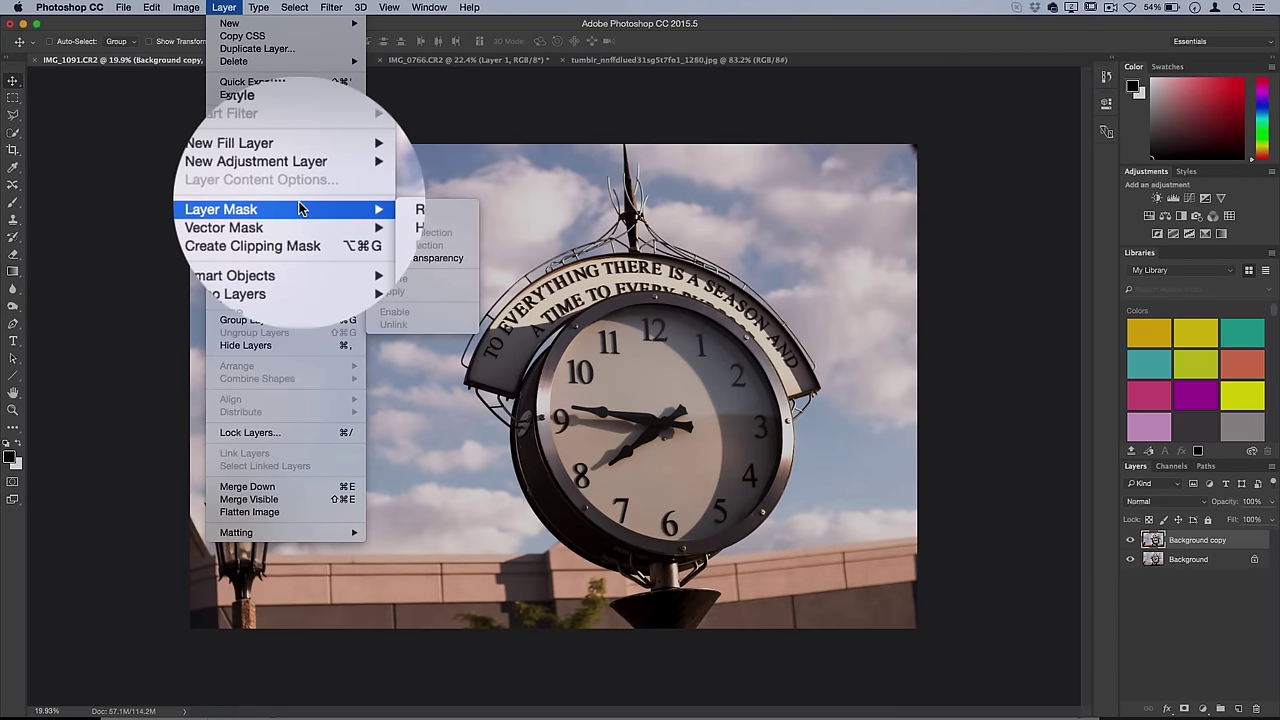
{"action": "left_click", "coordinate": [398, 220]}
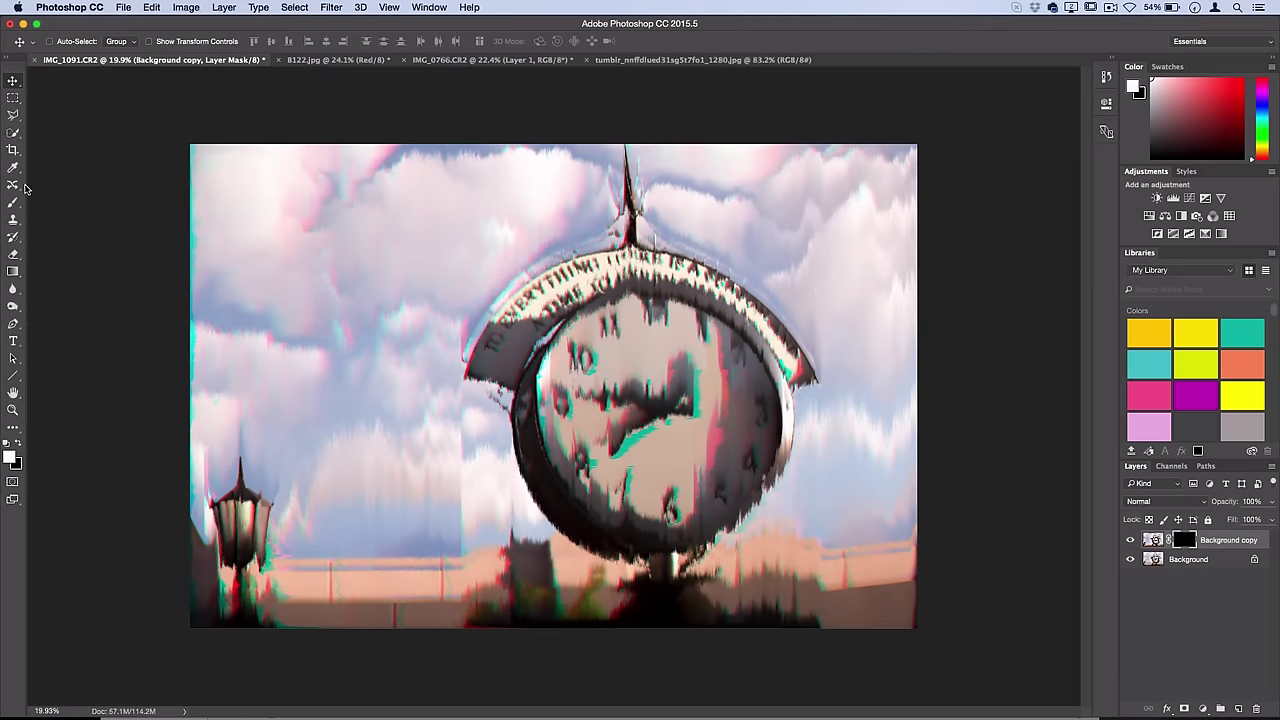
Set up a soft Brush at 0% hardness with white as the foreground colour.
{"action": "left_click", "coordinate": [15, 202]}
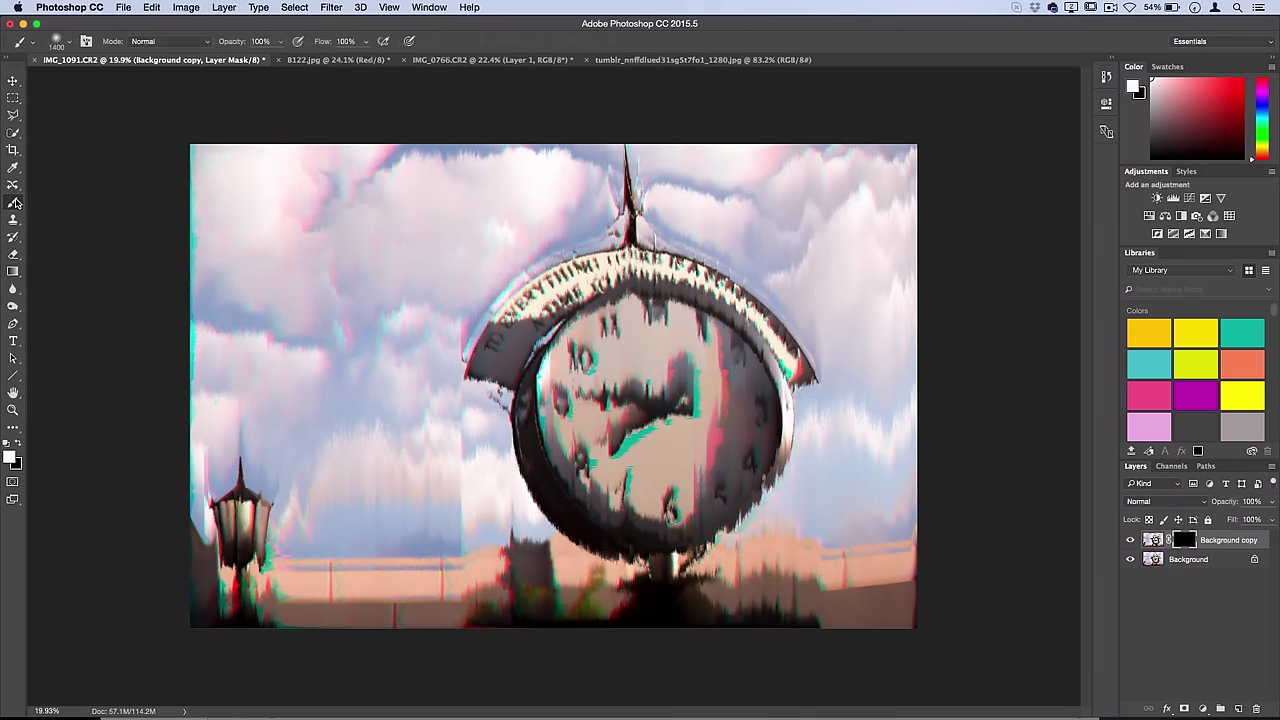
{"action": "left_click", "coordinate": [70, 42]}
{"action": "left_click_drag", "start_coordinate": [110, 116], "coordinate": [12, 117]}
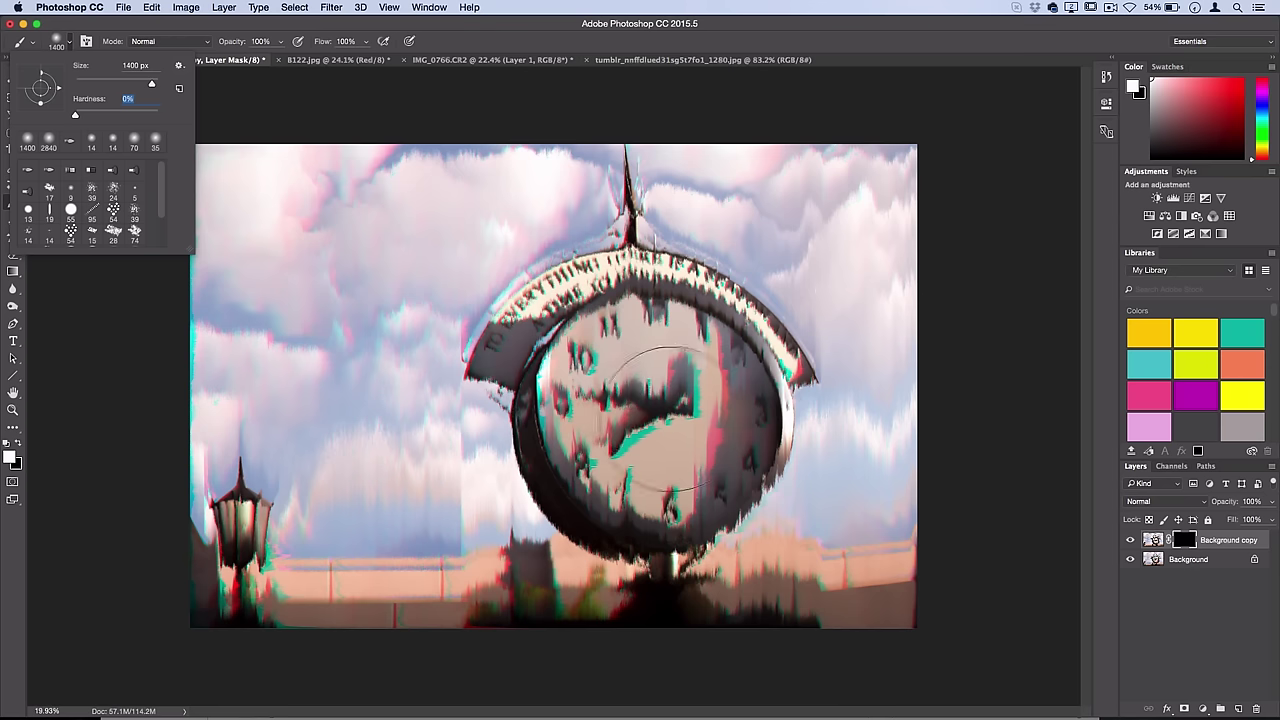
{"action": "left_click", "coordinate": [69, 42]}
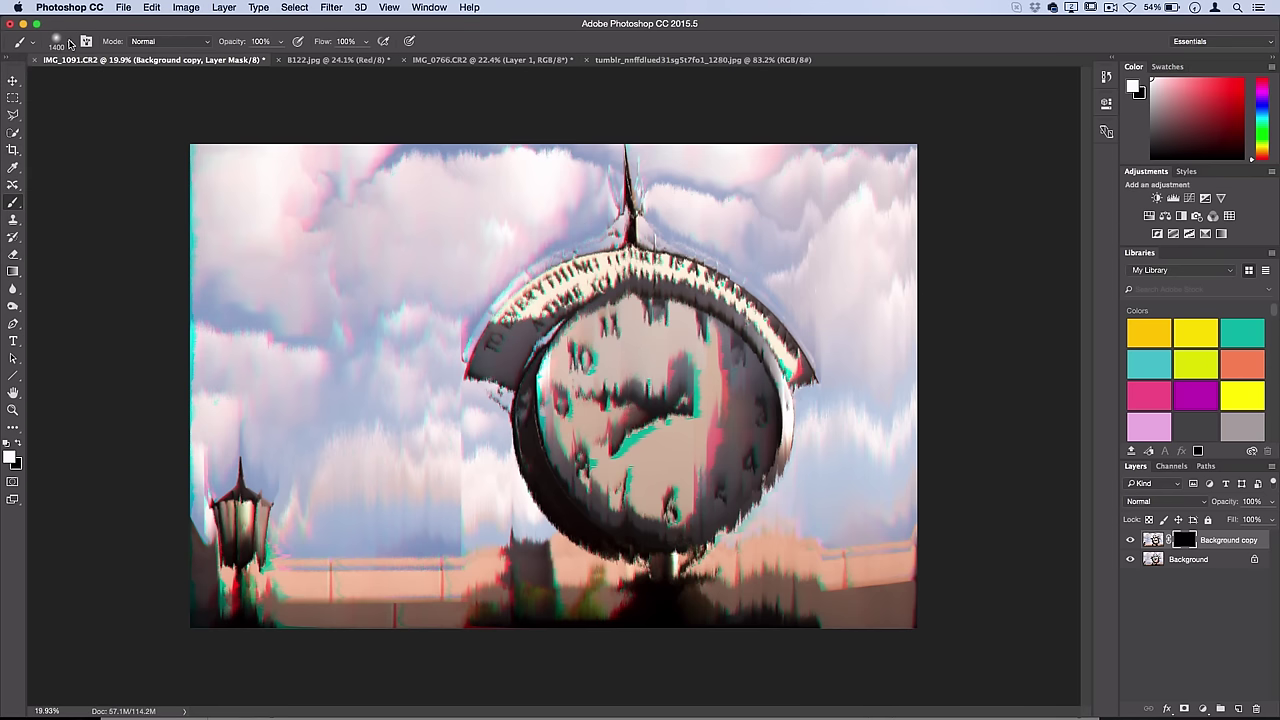
{"action": "left_click", "coordinate": [6, 444]}
Paint the mask white over the clock face, spire and lower rim, shrinking the brush to 600 px.
{"action": "mouse_move", "coordinate": [610, 400]}
{"action": "left_mouse_down"}
{"action": "mouse_move", "coordinate": [640, 395]}
{"action": "mouse_move", "coordinate": [625, 430]}
{"action": "mouse_move", "coordinate": [640, 410]}
{"action": "mouse_move", "coordinate": [640, 440]}
{"action": "mouse_move", "coordinate": [720, 400]}
{"action": "mouse_move", "coordinate": [660, 310]}
{"action": "mouse_move", "coordinate": [520, 340]}
{"action": "mouse_move", "coordinate": [560, 270]}
{"action": "mouse_move", "coordinate": [500, 370]}
{"action": "mouse_move", "coordinate": [652, 265]}
{"action": "mouse_move", "coordinate": [652, 280]}
{"action": "mouse_move", "coordinate": [760, 340]}
{"action": "mouse_move", "coordinate": [710, 426]}
{"action": "mouse_move", "coordinate": [750, 480]}
{"action": "mouse_move", "coordinate": [700, 545]}
{"action": "mouse_move", "coordinate": [620, 520]}
{"action": "mouse_move", "coordinate": [607, 398]}
{"action": "mouse_move", "coordinate": [527, 371]}
{"action": "mouse_move", "coordinate": [556, 335]}
{"action": "left_mouse_up"}
{"action": "key", "text": "bracketleft"}
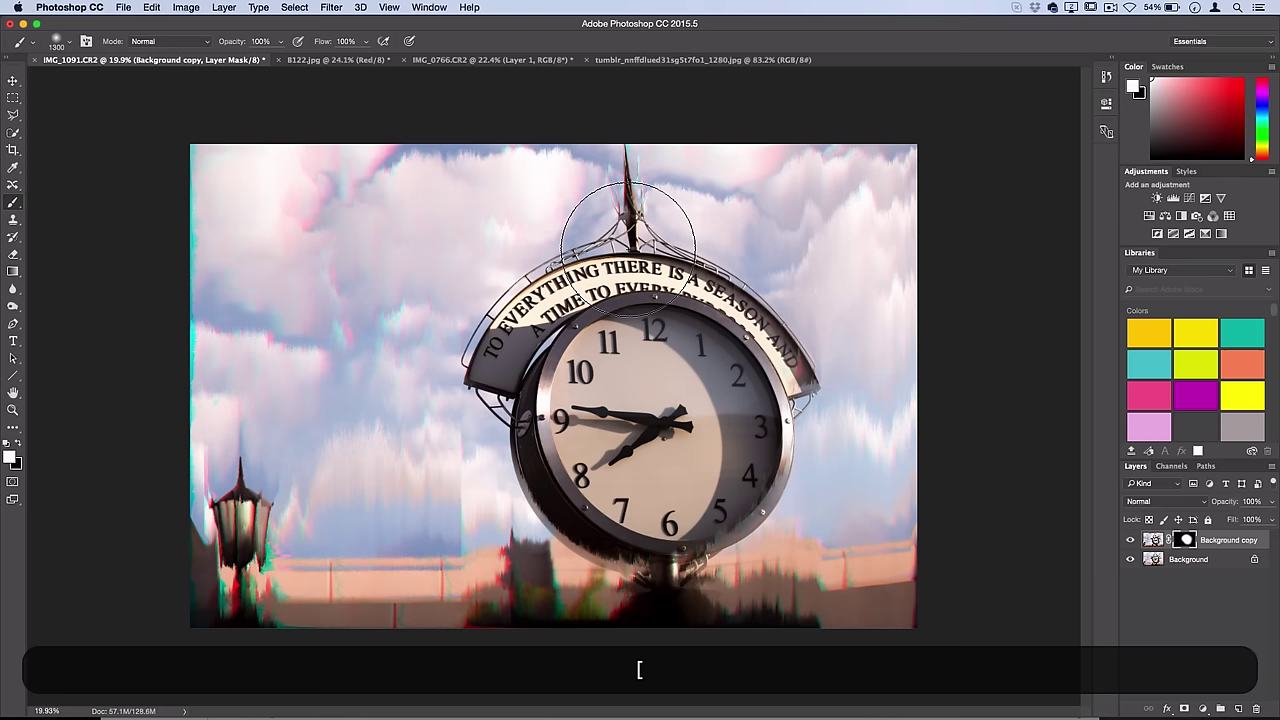
{"action": "key", "text": "bracketleft"}
{"action": "key", "text": "bracketleft"}
{"action": "key", "text": "bracketleft"}
{"action": "key", "text": "bracketleft"}
{"action": "key", "text": "bracketleft"}
{"action": "key", "text": "bracketleft"}
{"action": "key", "text": "bracketleft"}
{"action": "left_click_drag", "start_coordinate": [627, 240], "coordinate": [626, 168]}
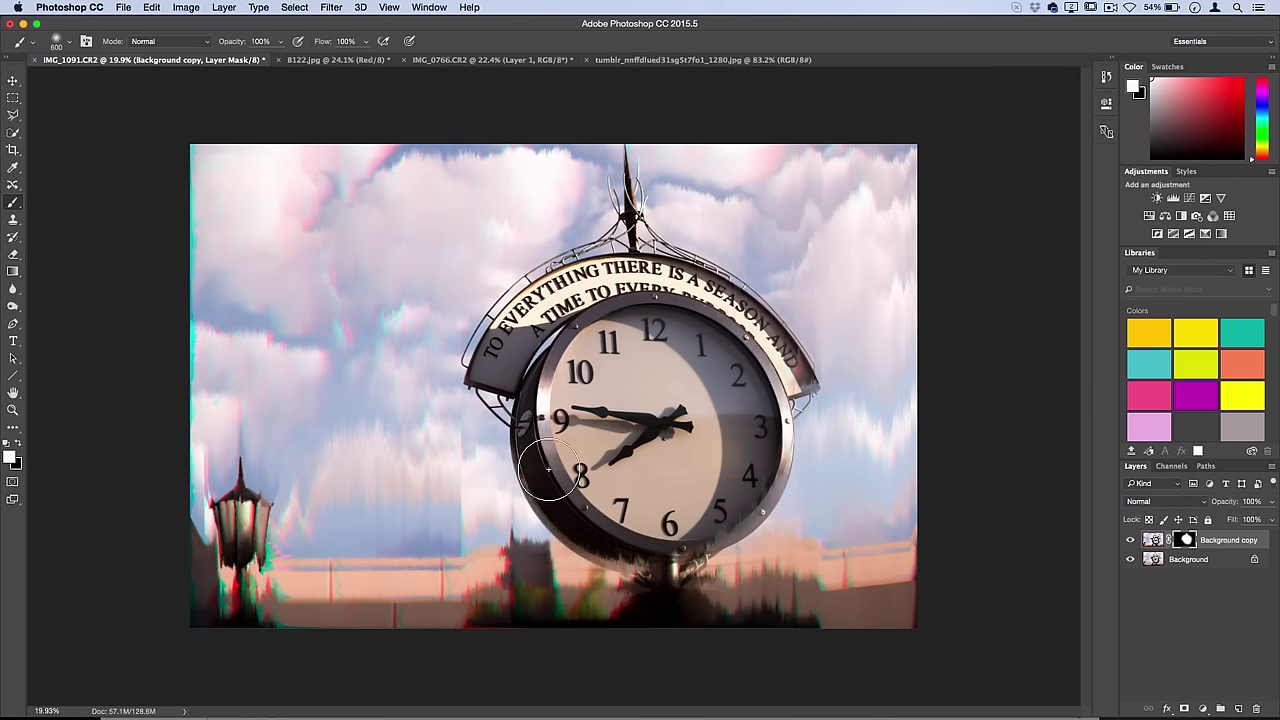
{"action": "mouse_move", "coordinate": [548, 468]}
{"action": "left_mouse_down"}
{"action": "mouse_move", "coordinate": [634, 530]}
{"action": "mouse_move", "coordinate": [750, 470]}
{"action": "left_mouse_up"}
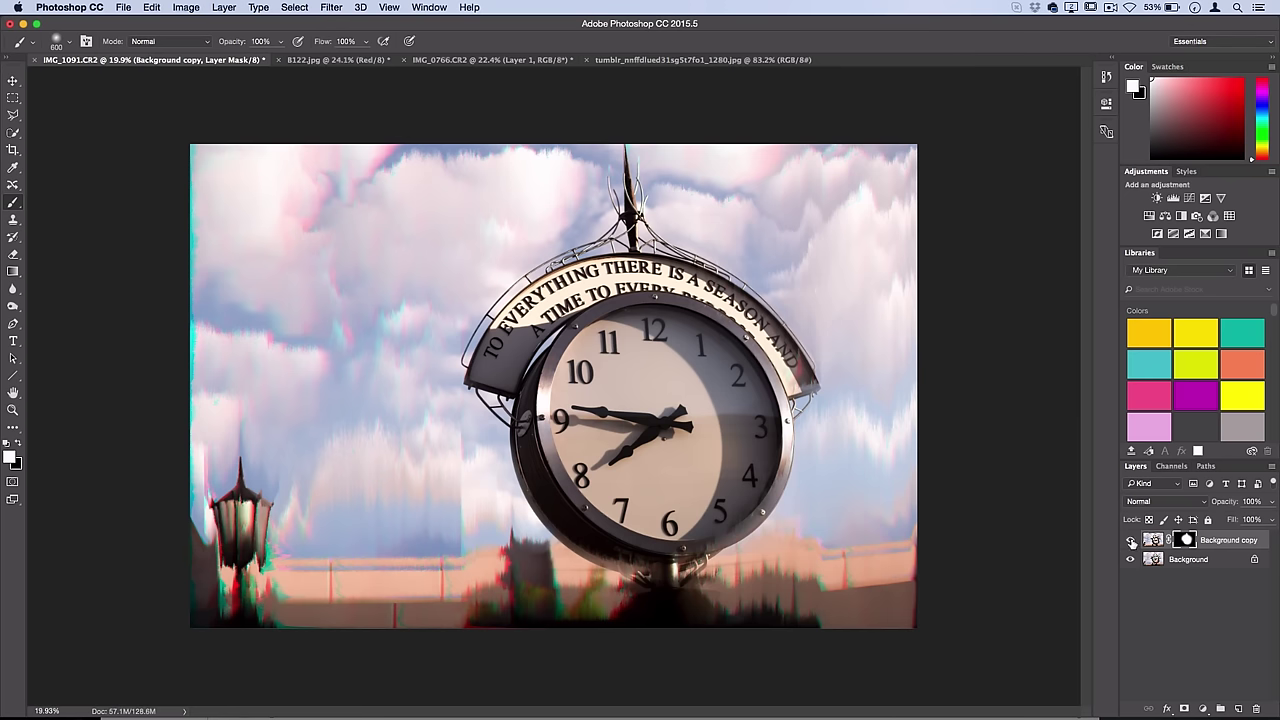
{"action": "left_click", "coordinate": [318, 62]}
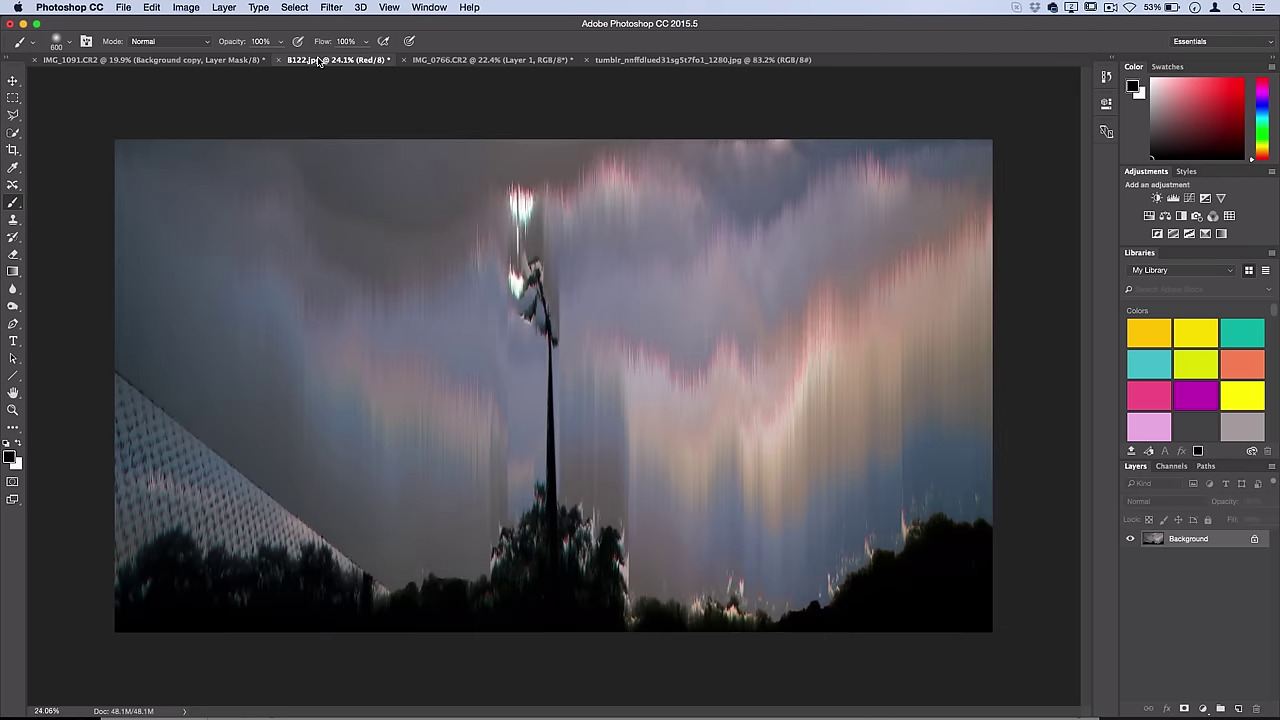
{"action": "left_click", "coordinate": [484, 62]}
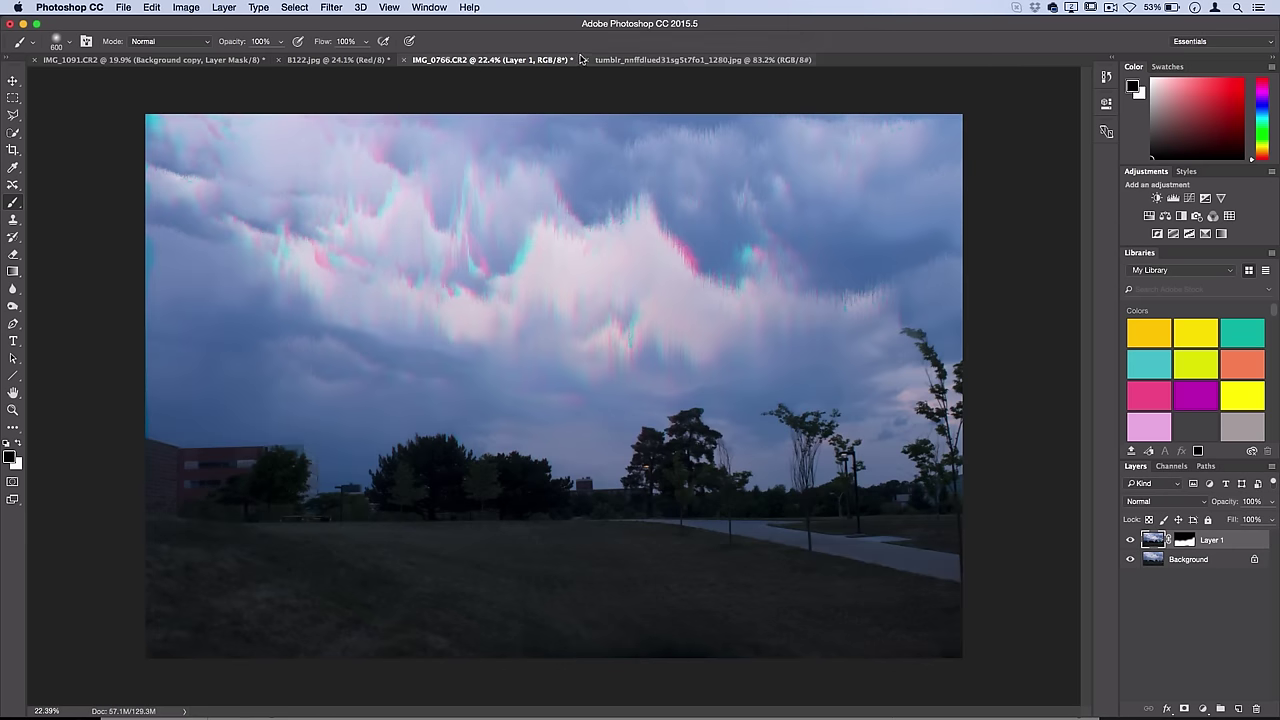
{"action": "left_click", "coordinate": [338, 62]}
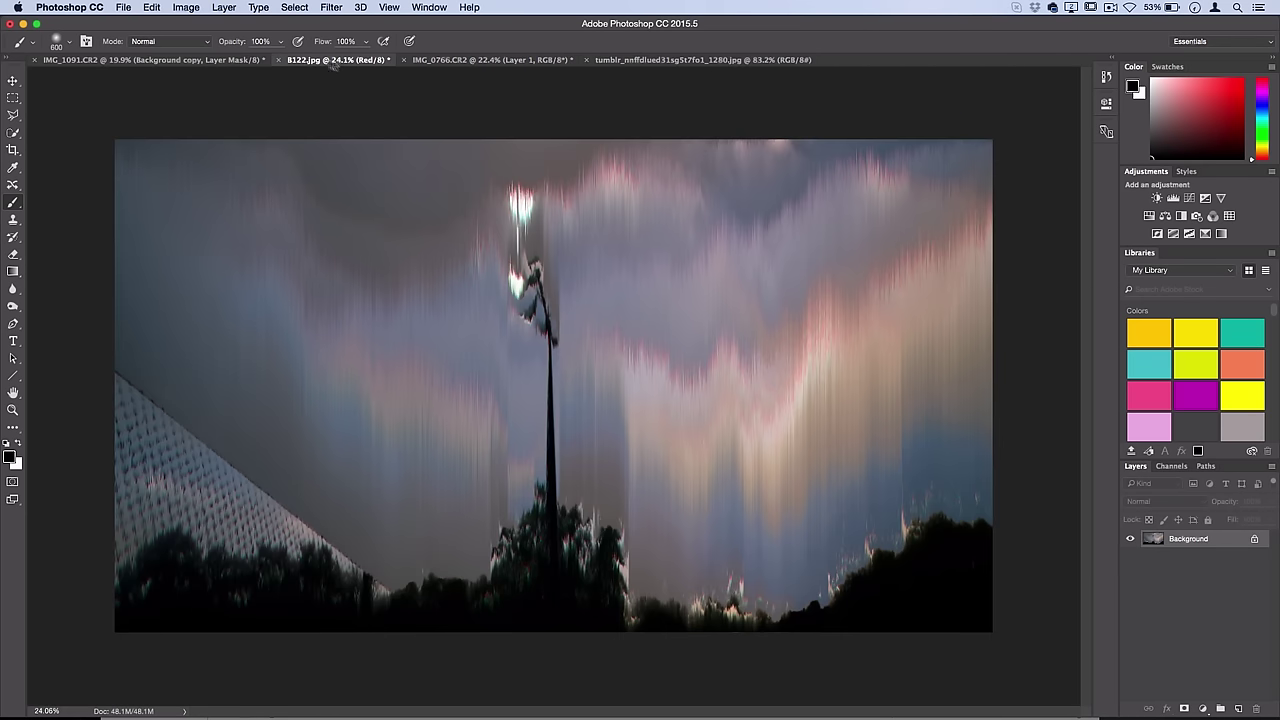
{"action": "left_click", "coordinate": [212, 62]}
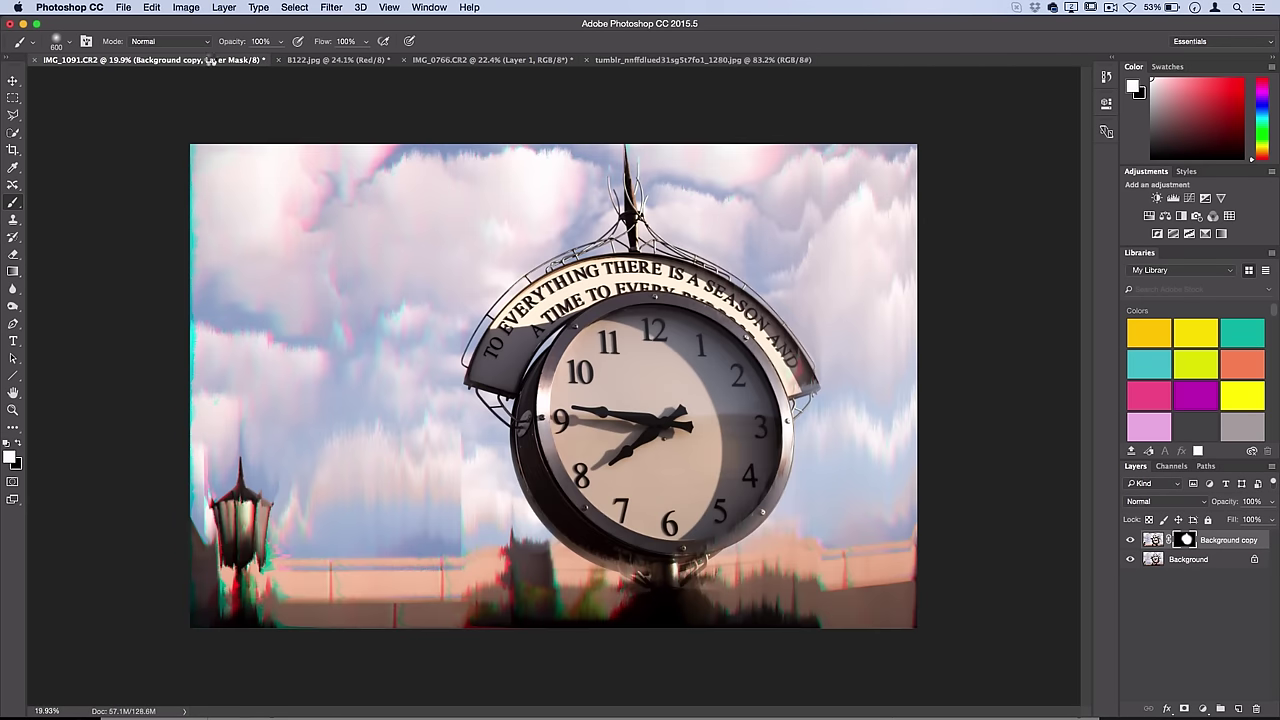